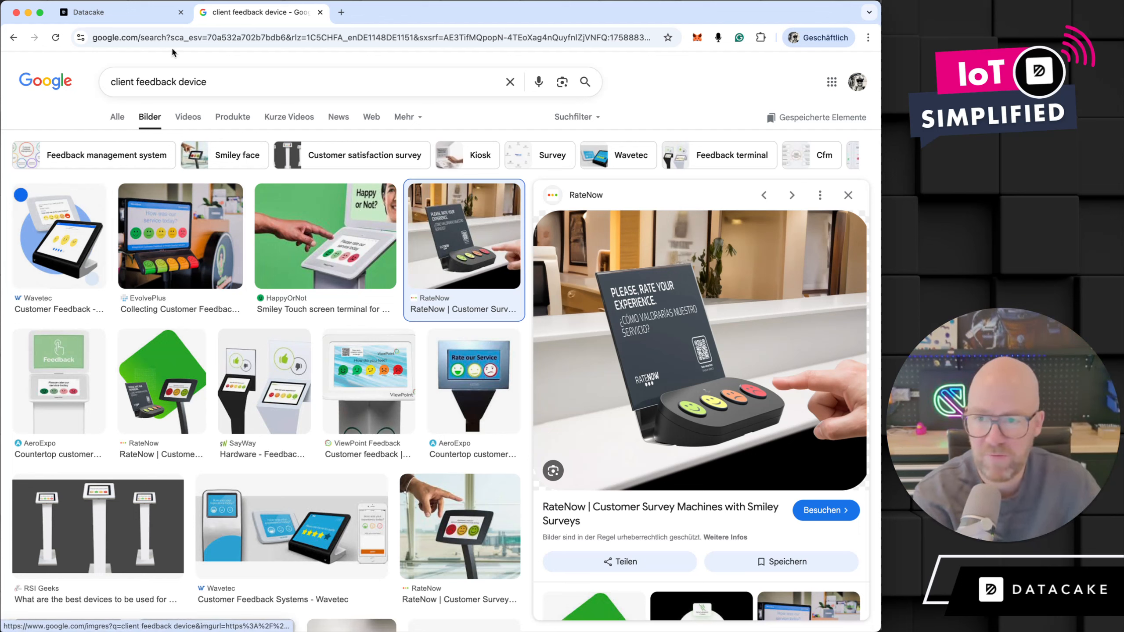
# Switch from the Google image results back to the Datacake tab
pyautogui.click(139, 10)
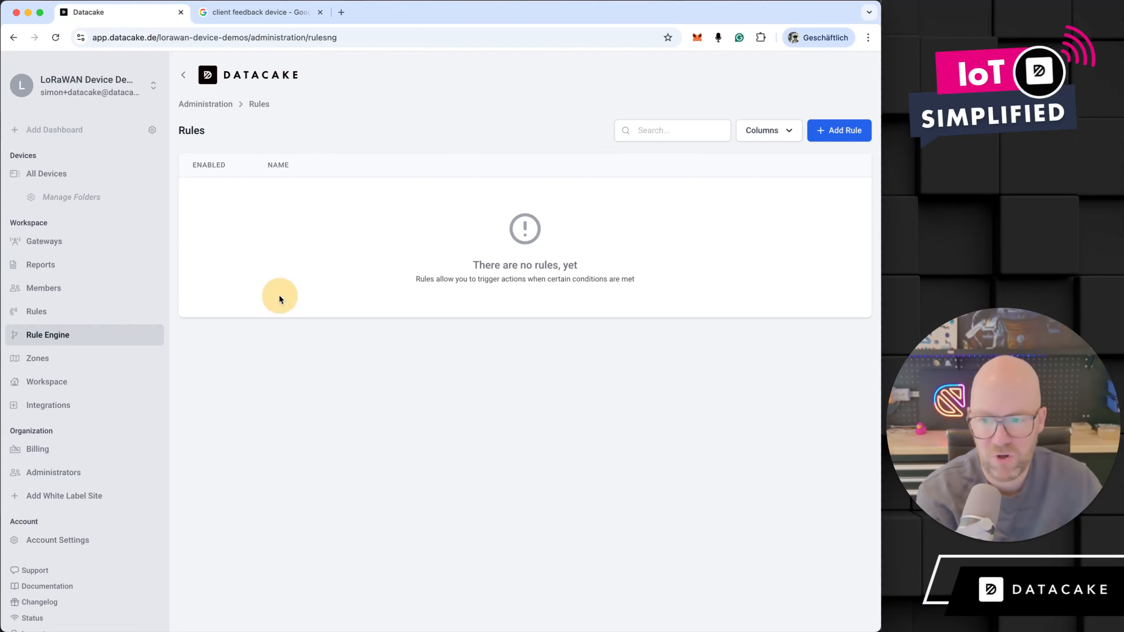
# Go to the All Devices list via Gateways and start adding a new device
pyautogui.click(63, 250)
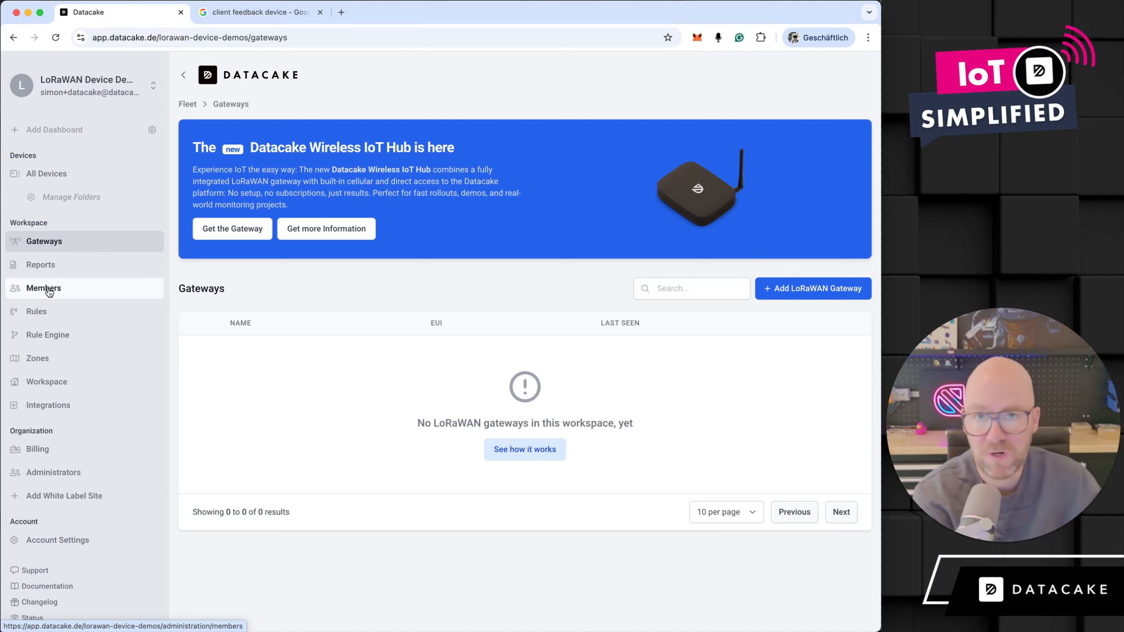
pyautogui.click(64, 173)
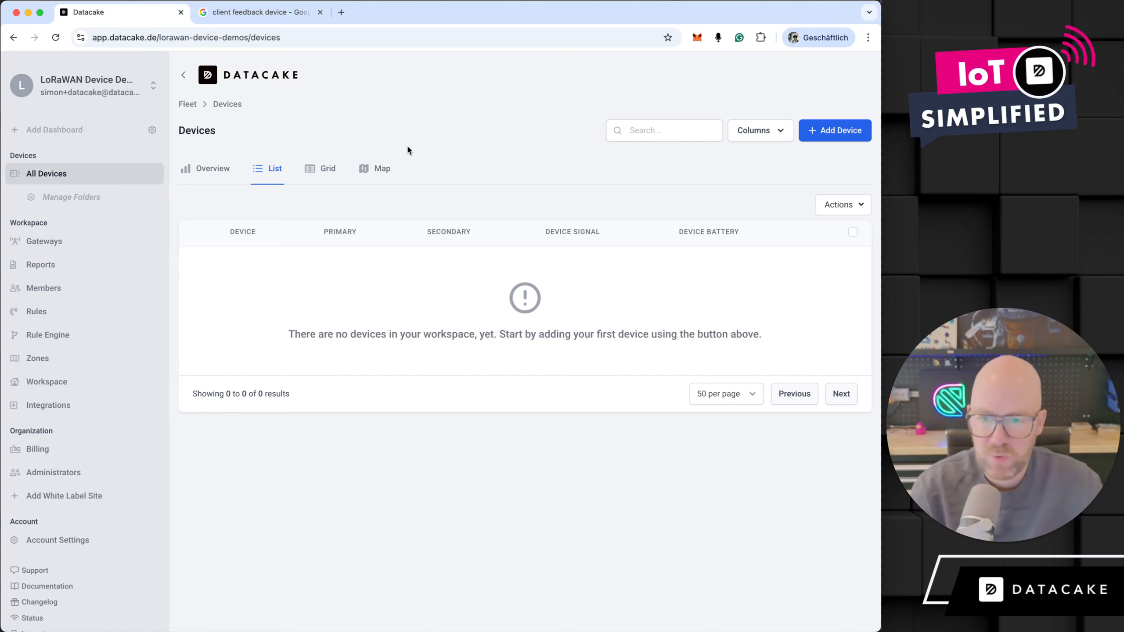
pyautogui.click(840, 132)
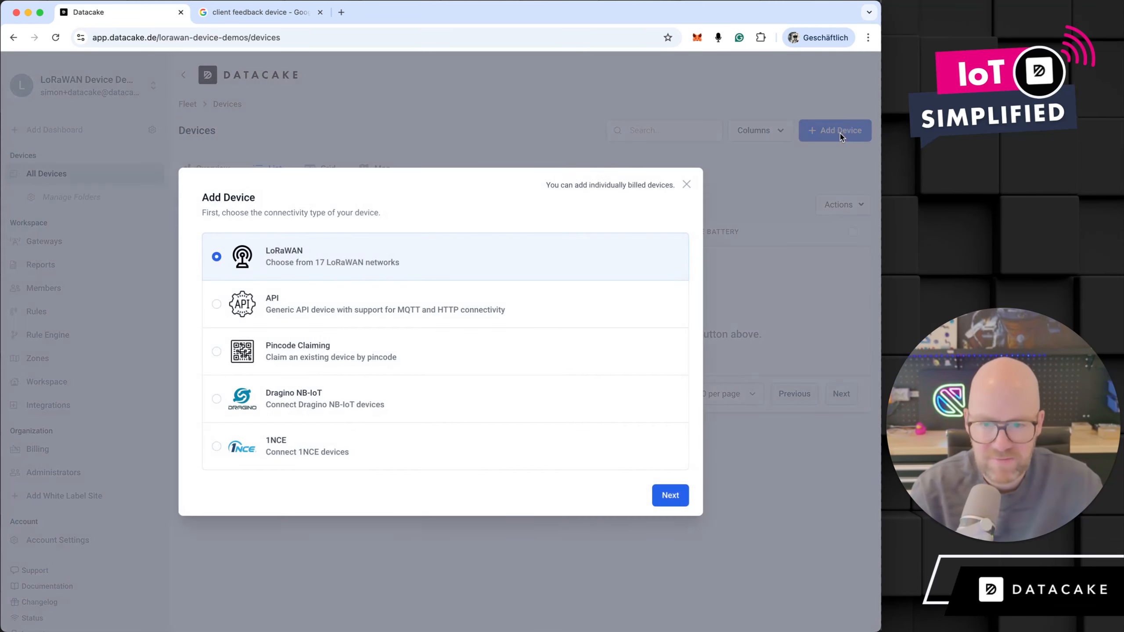
# Keep LoRaWAN and pick the RAK7201 WisNode Button 4K template found by searching 'button 4'
pyautogui.click(655, 492)
pyautogui.click(279, 356)
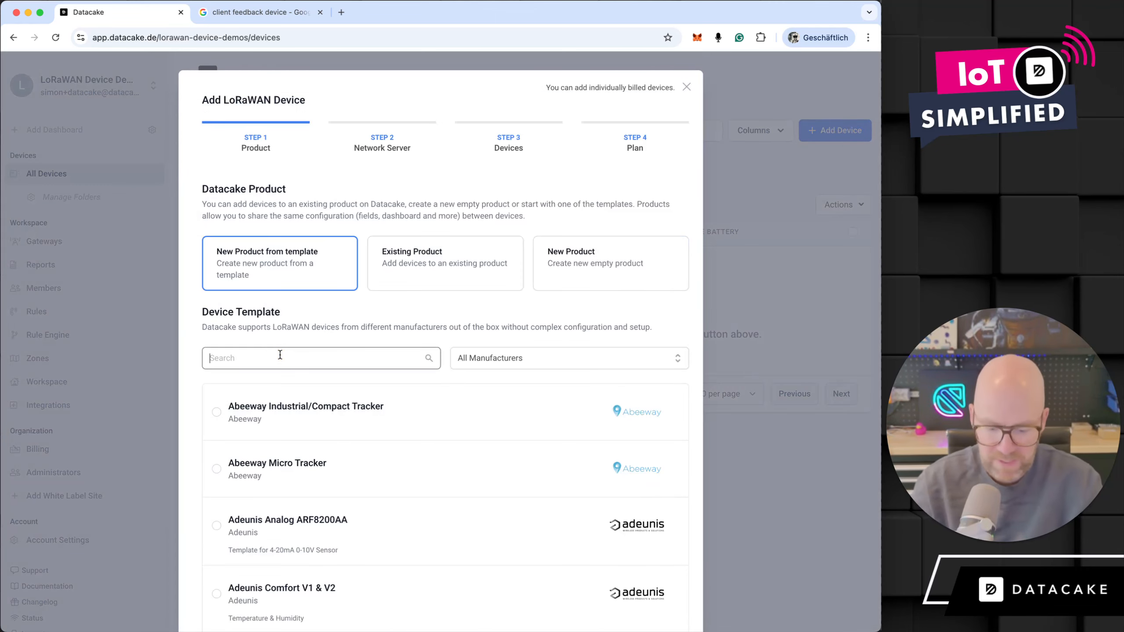
pyautogui.write('bu')
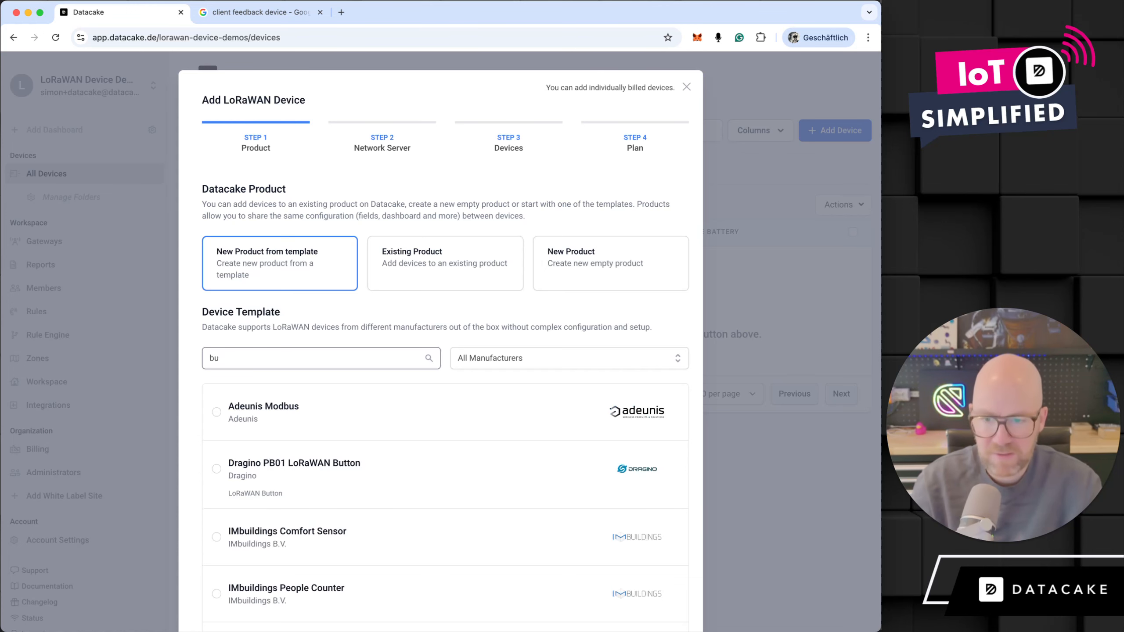
pyautogui.write('tton 4')
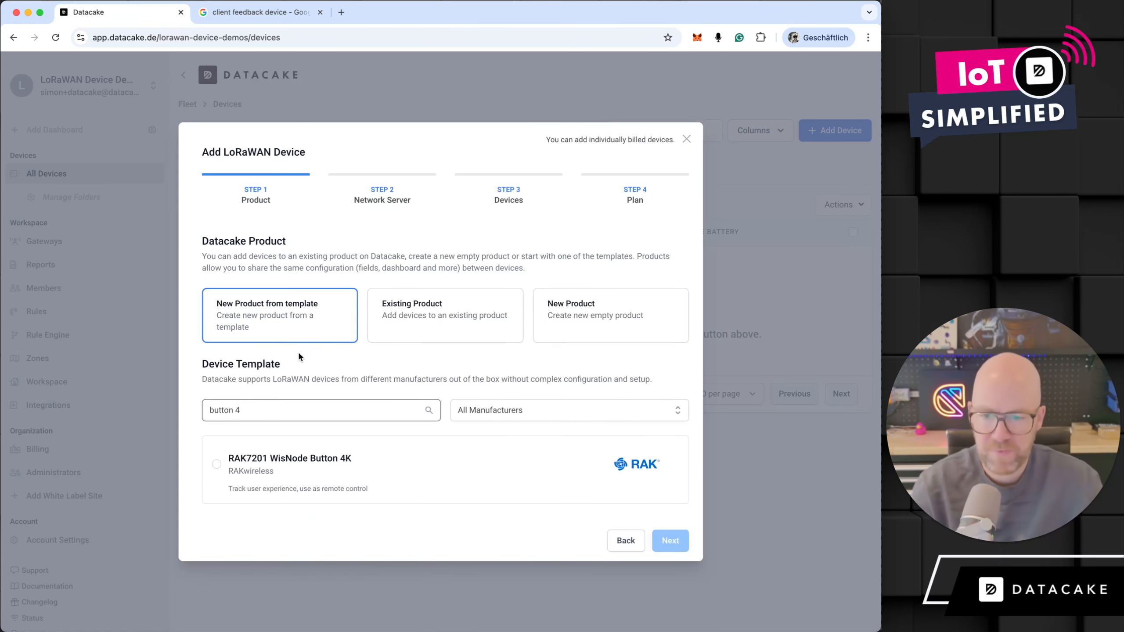
pyautogui.click(394, 462)
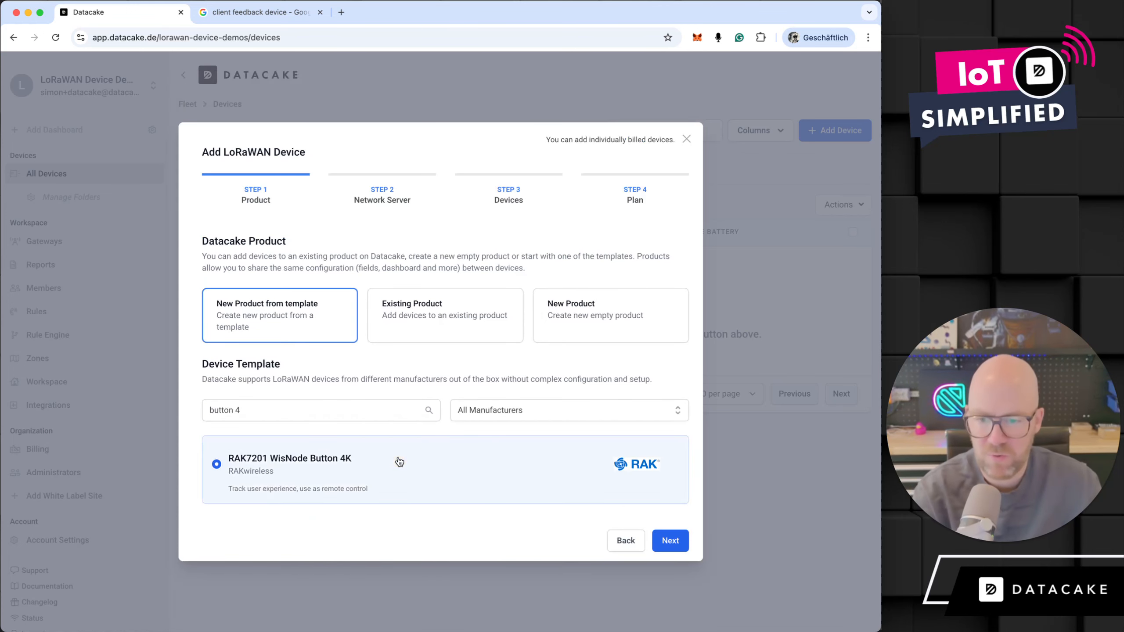
pyautogui.click(671, 540)
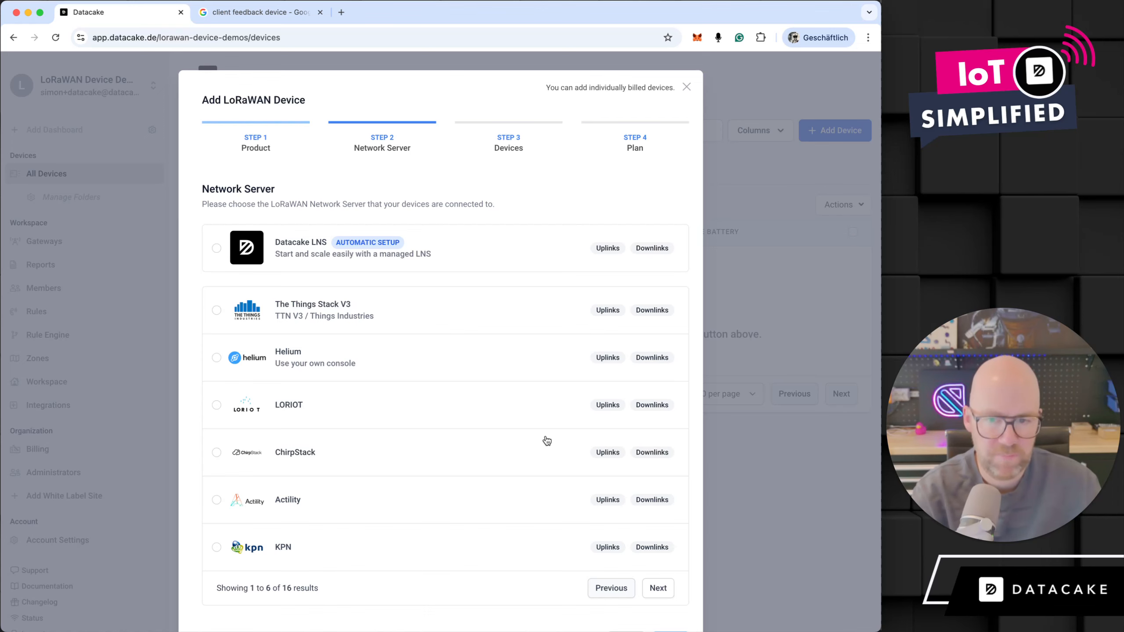
# Select Datacake LNS as the network server and continue to device details
pyautogui.click(317, 254)
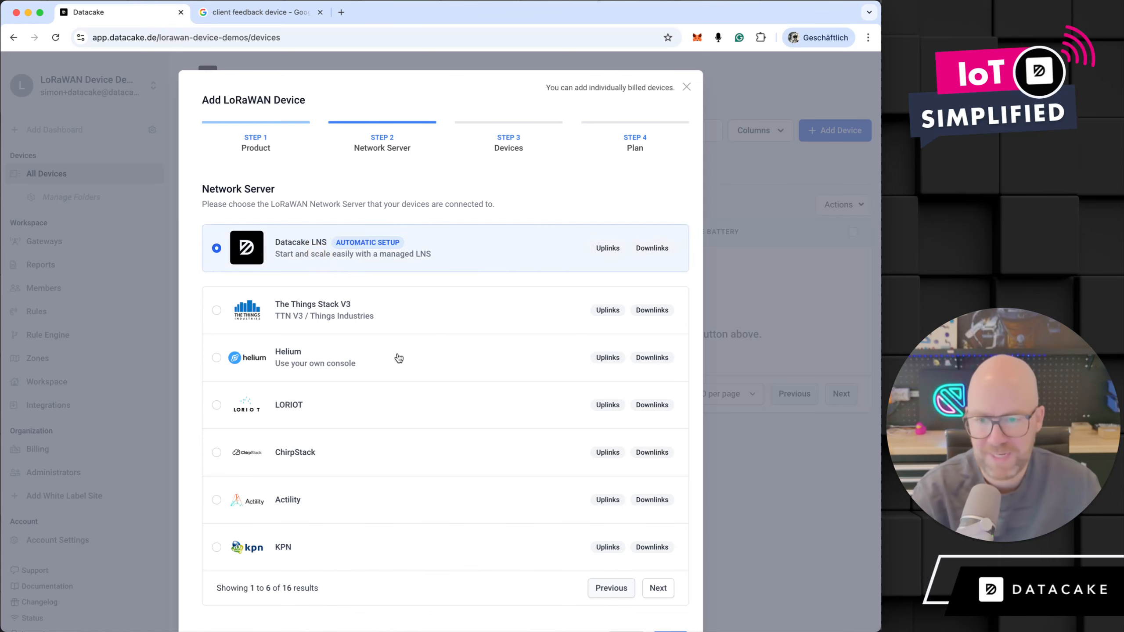
pyautogui.scroll(-3, 399, 359)
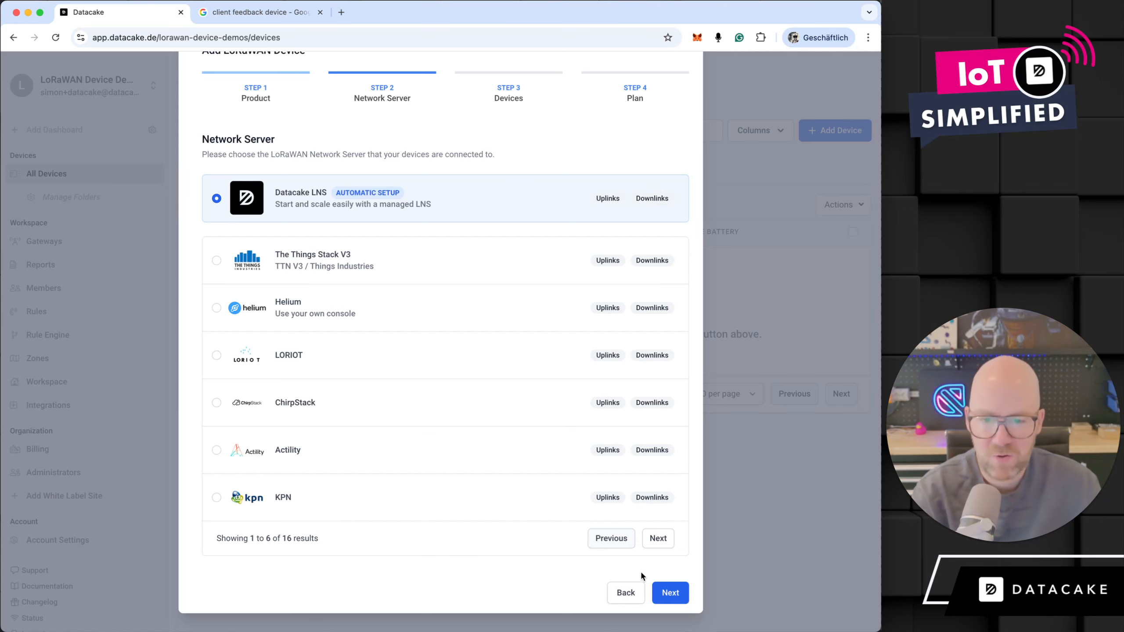
pyautogui.click(670, 593)
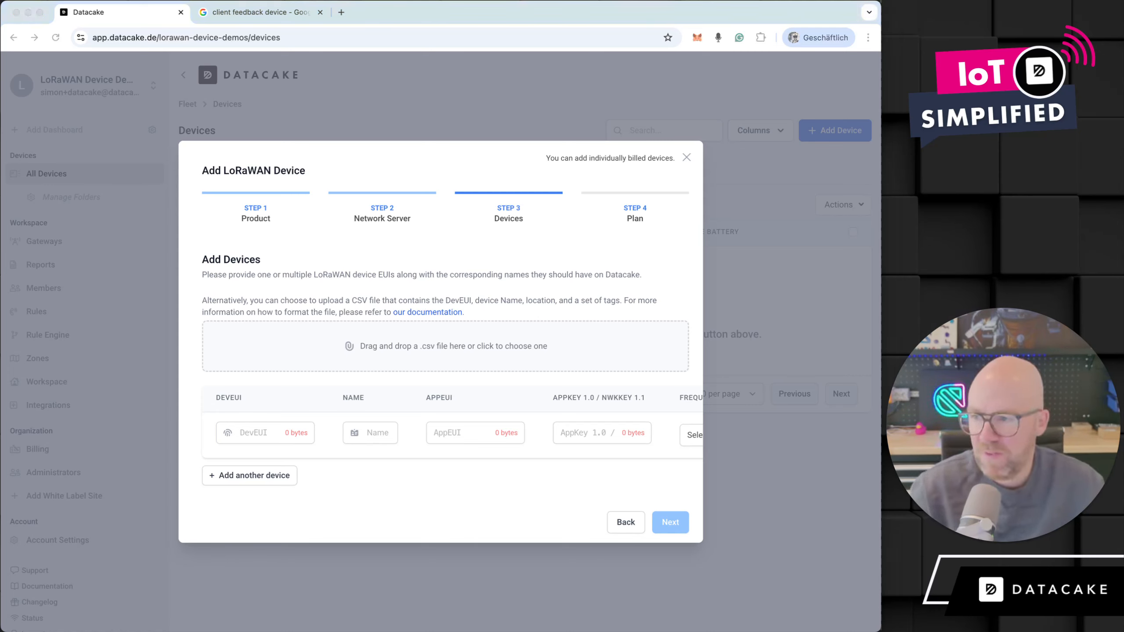
# Paste the device's DevEUI, AppEUI and AppKey into the device row
pyautogui.click(269, 433)
pyautogui.write('AC 1F 09 FF FE 19 02 A6')
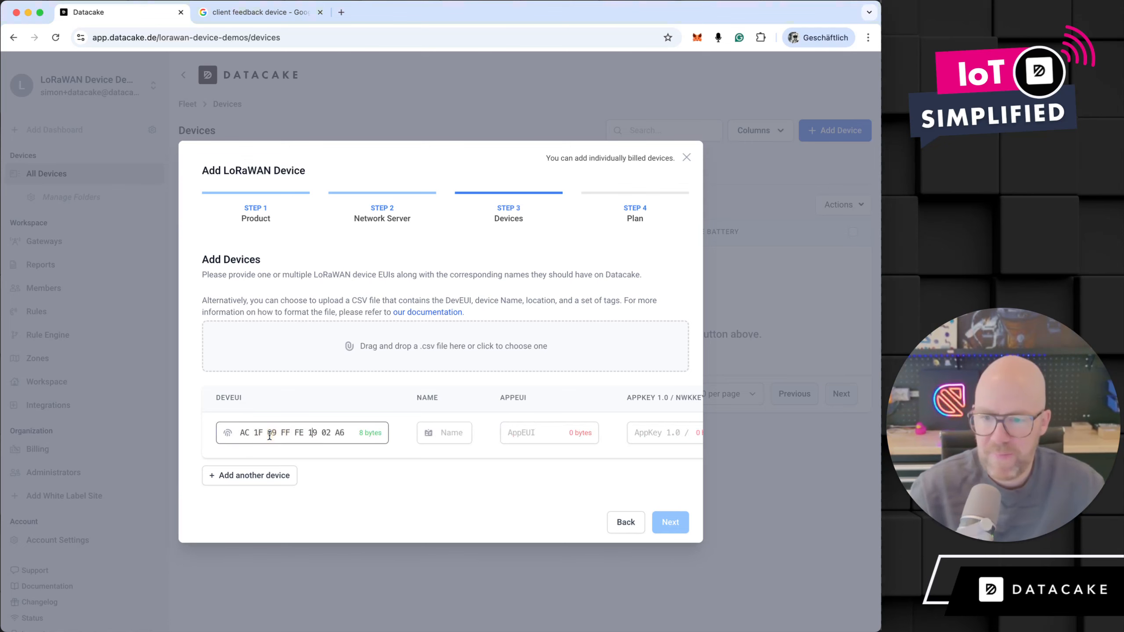
pyautogui.click(531, 432)
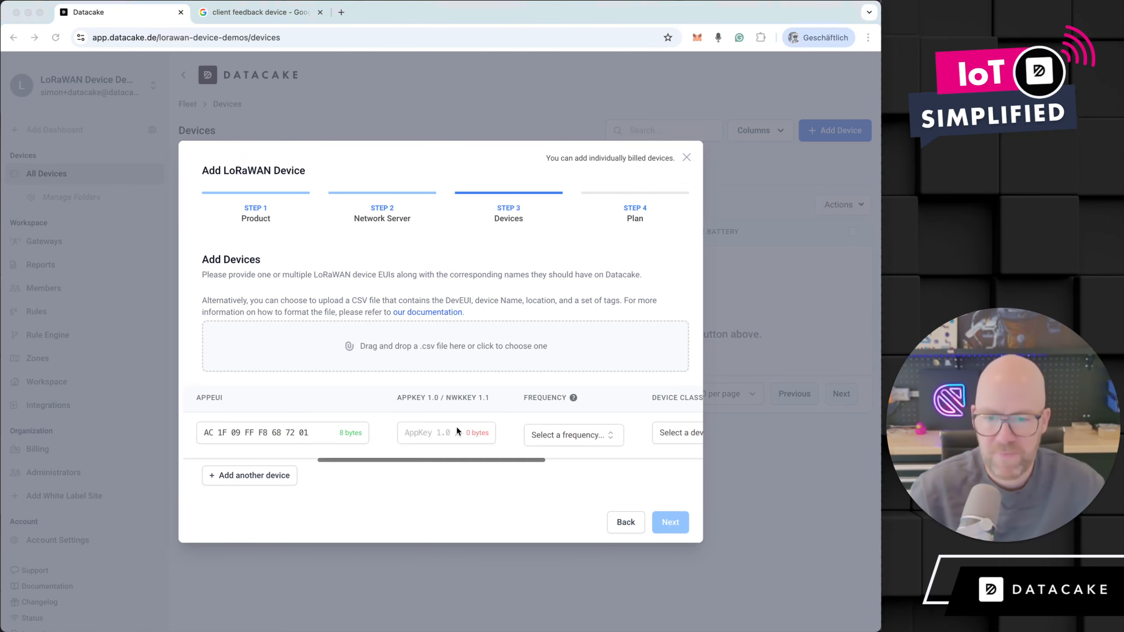
pyautogui.click(417, 428)
# Set the frequency plan to Europe 863-870 MHz and the device class to Class A
pyautogui.hscroll(3, 443, 432)
pyautogui.click(453, 434)
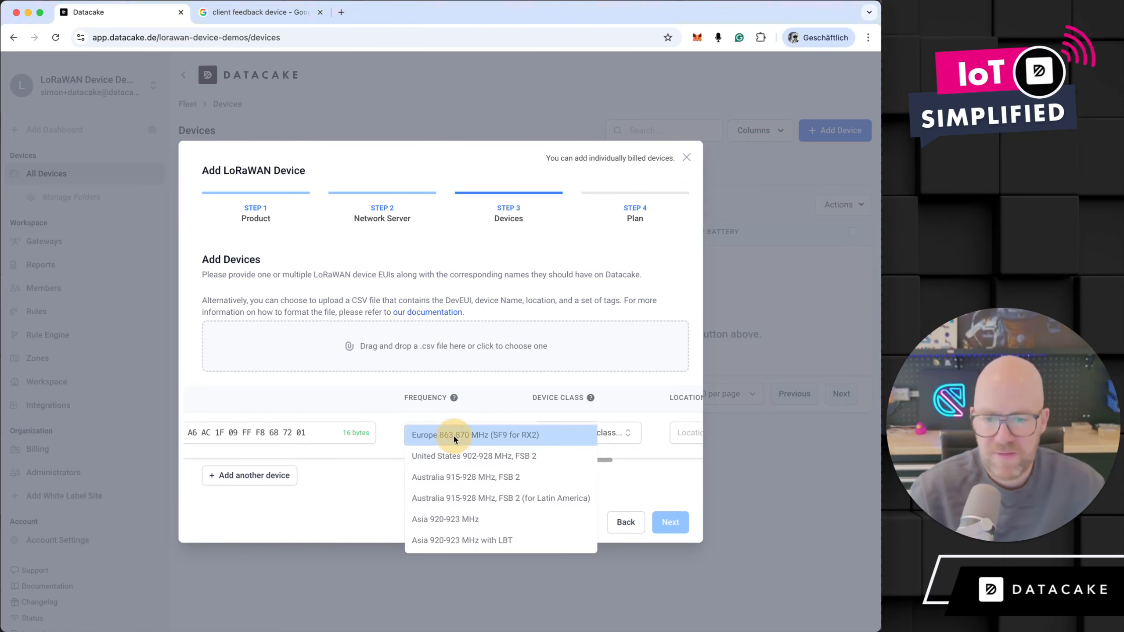
pyautogui.click(465, 435)
pyautogui.hscroll(3, 600, 442)
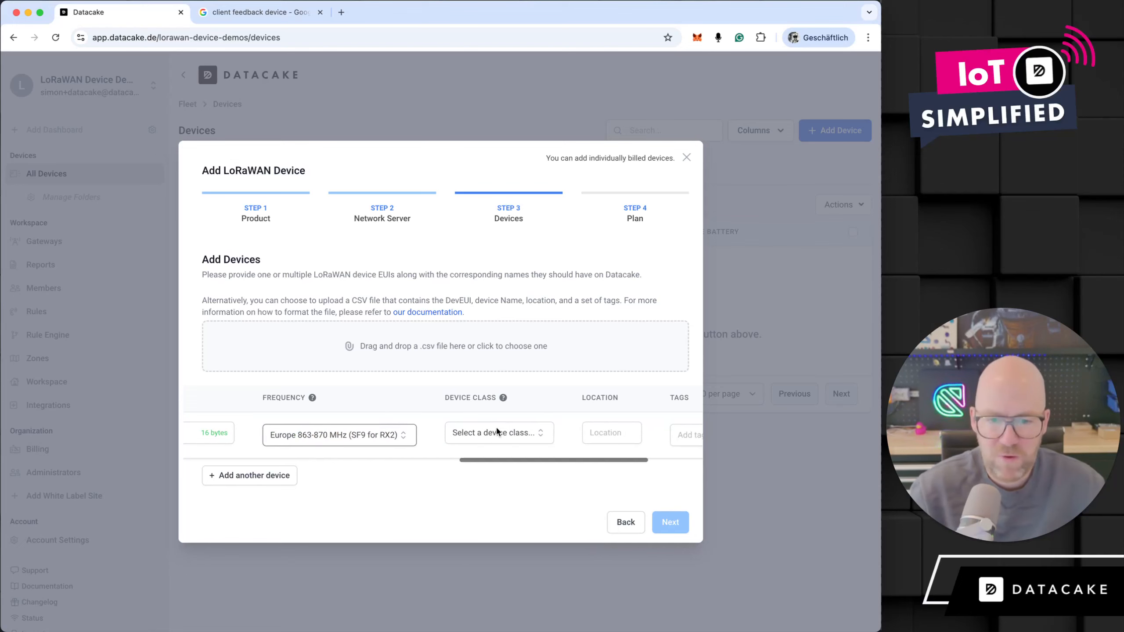
pyautogui.click(497, 433)
pyautogui.click(497, 436)
# Name the device 'My First Customer Feedback Device' and proceed to plan selection
pyautogui.hscroll(5, 497, 434)
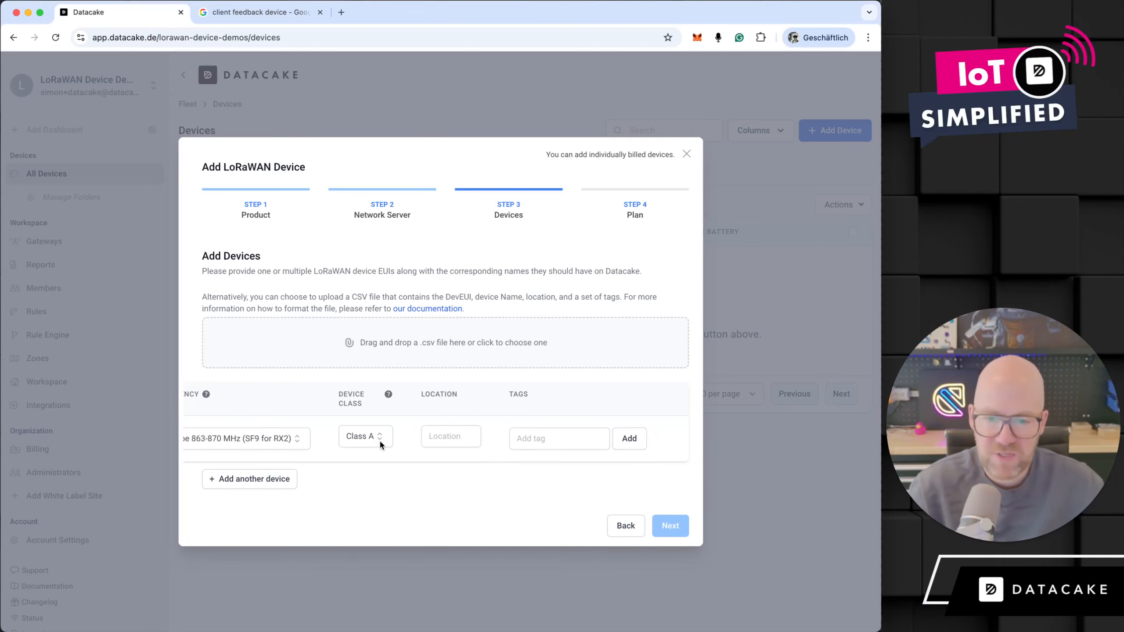
pyautogui.hscroll(-1, 388, 441)
pyautogui.hscroll(-10, 389, 440)
pyautogui.click(453, 437)
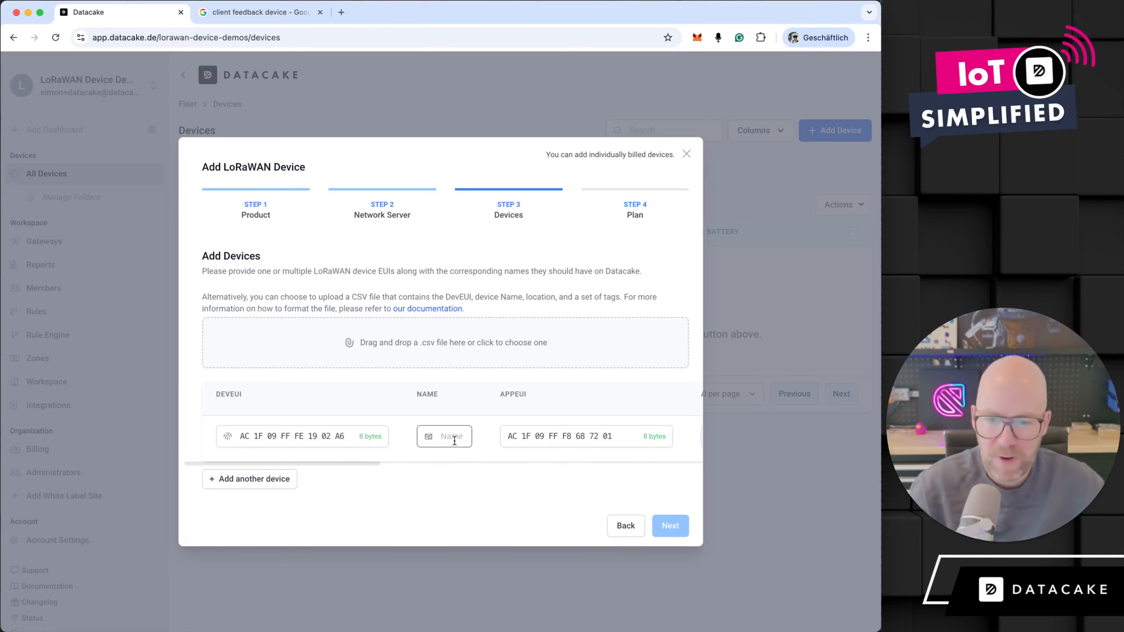
pyautogui.write('My First Customer Feedba')
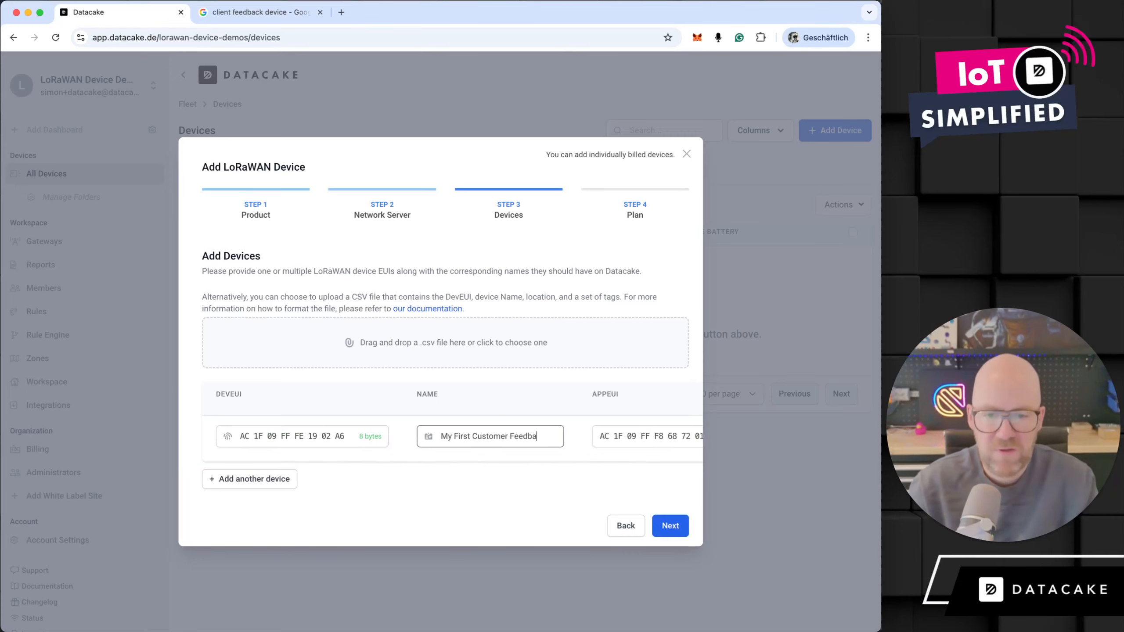
pyautogui.write('ck Device')
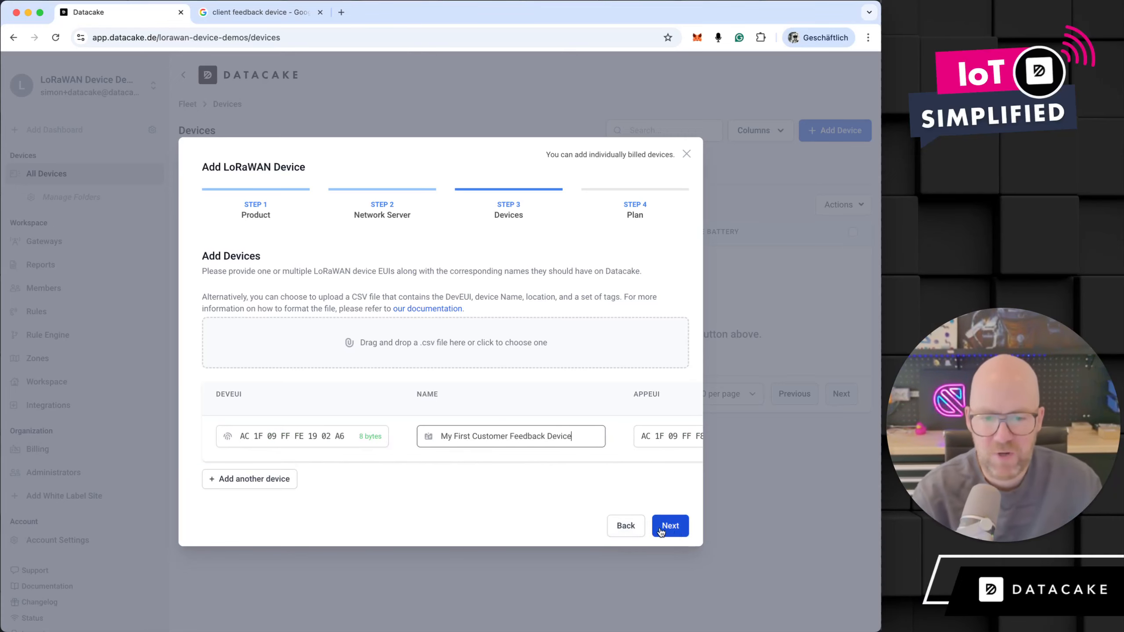
pyautogui.click(671, 528)
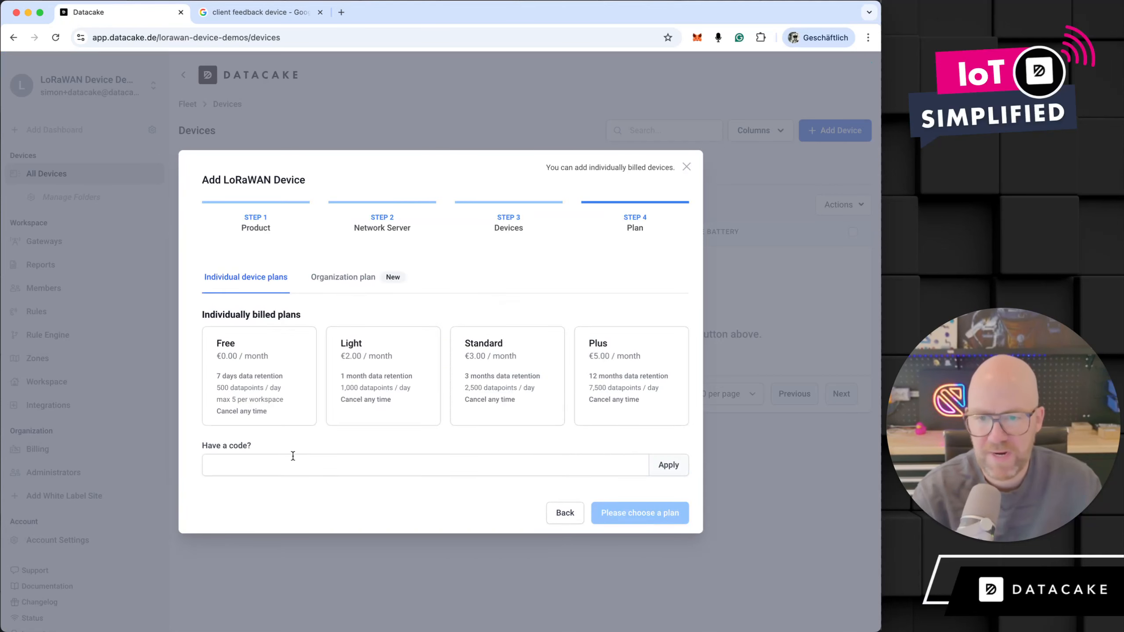
# Choose the Free plan and add the device
pyautogui.click(280, 401)
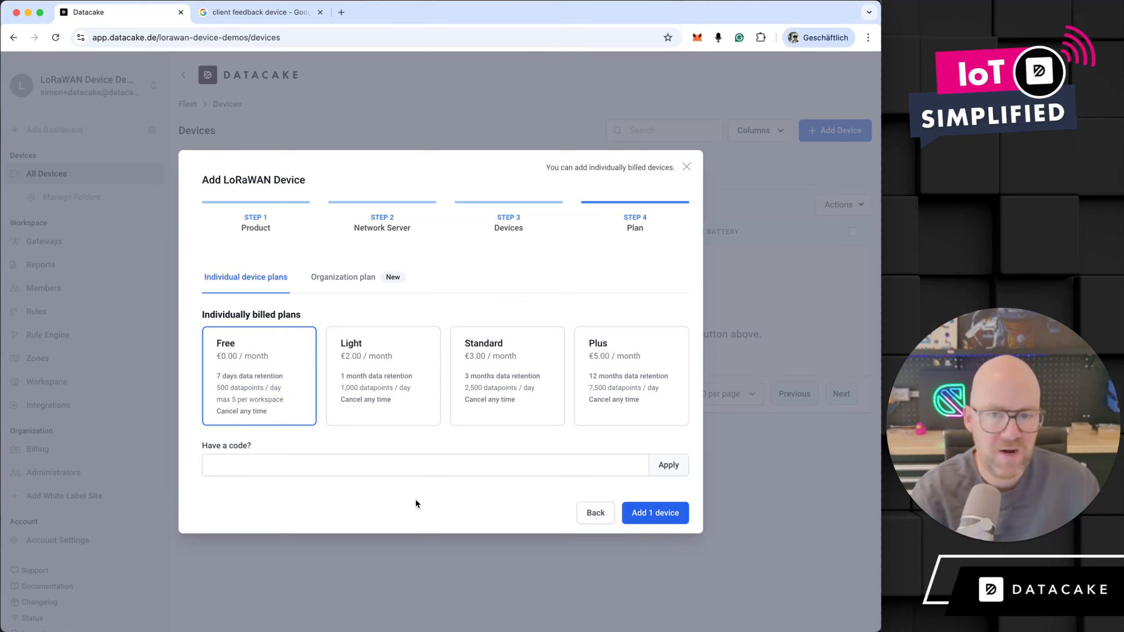
pyautogui.click(662, 513)
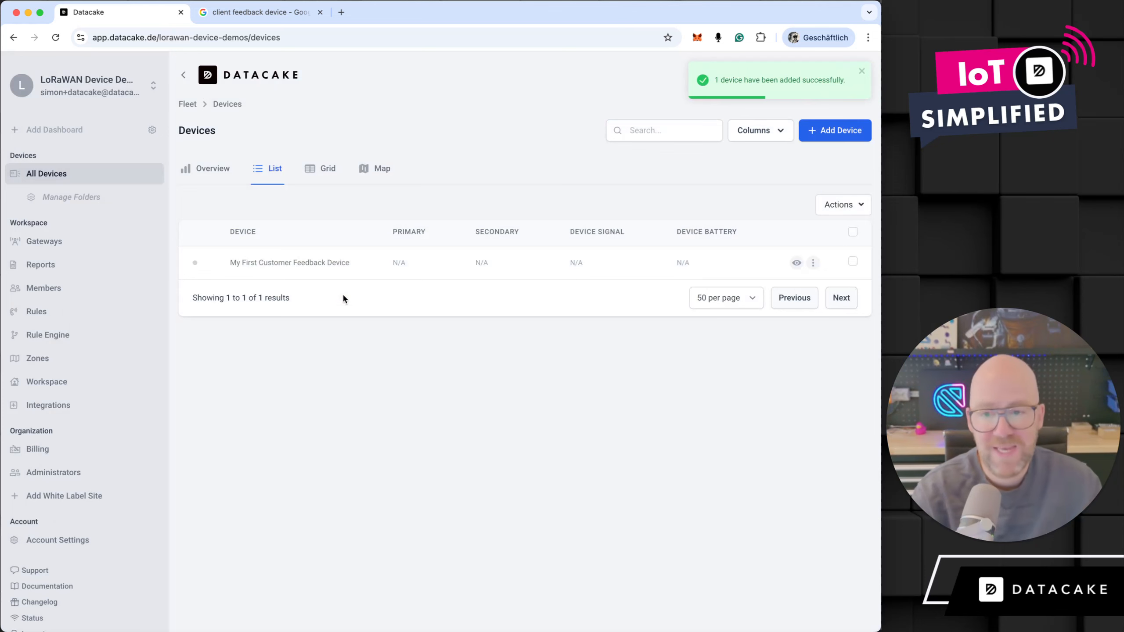
# Open My First Customer Feedback Device's dashboard from the devices list
pyautogui.click(302, 263)
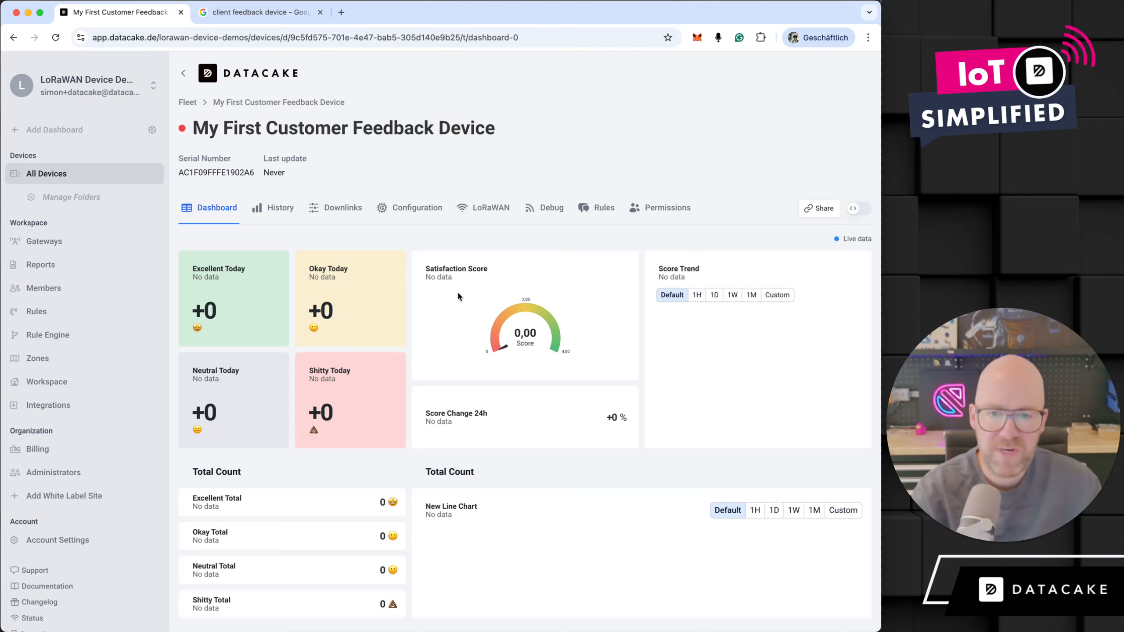
pyautogui.moveTo(424, 268); pyautogui.dragTo(502, 274)
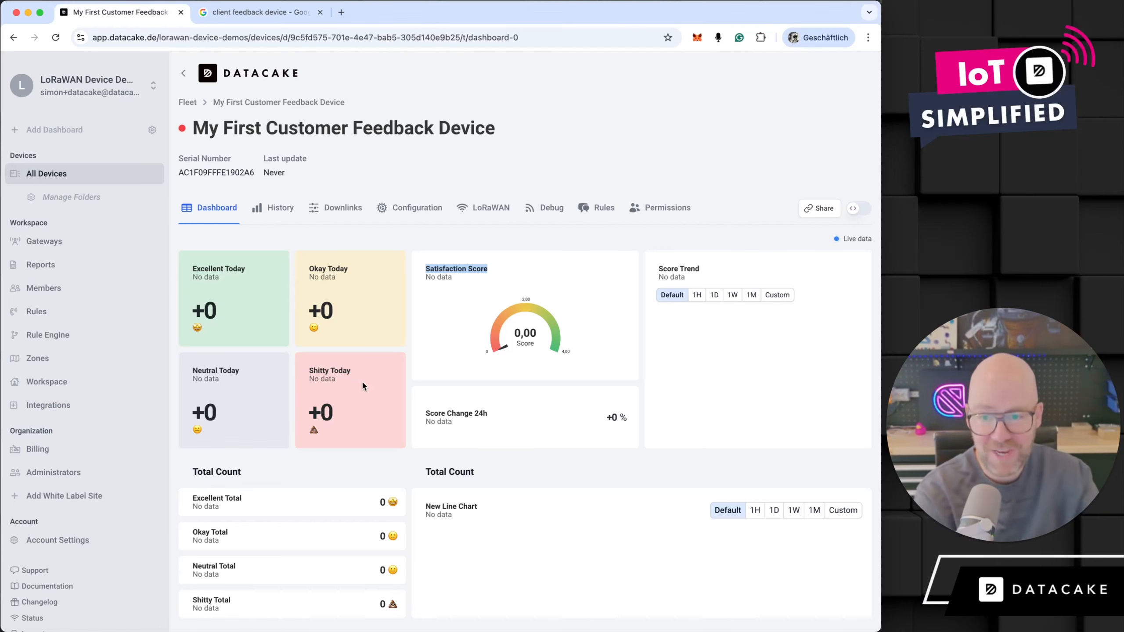
# Edit the dashboard with the sidebar hidden, view the Excellent Today widget settings unchanged, then stop editing
pyautogui.click(859, 212)
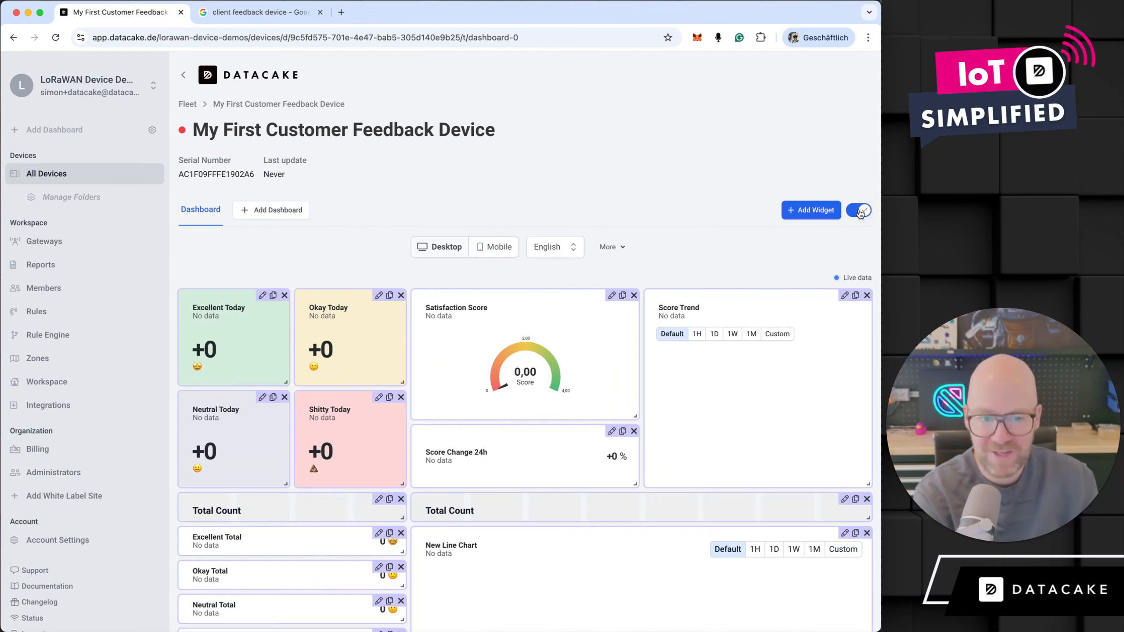
pyautogui.click(185, 76)
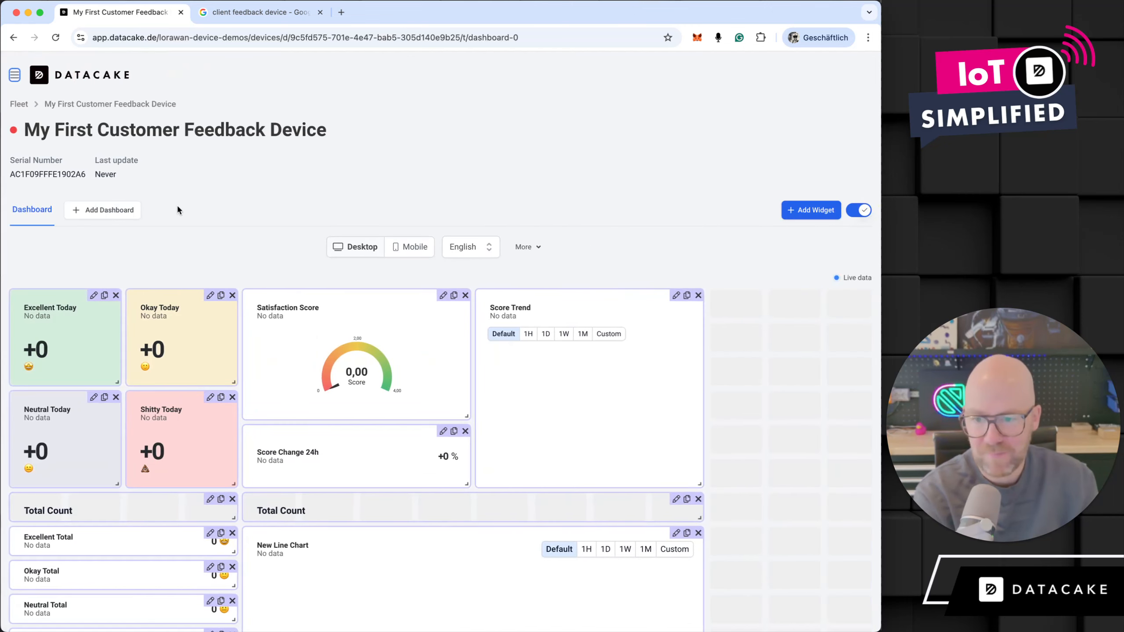
pyautogui.click(122, 296)
pyautogui.click(623, 156)
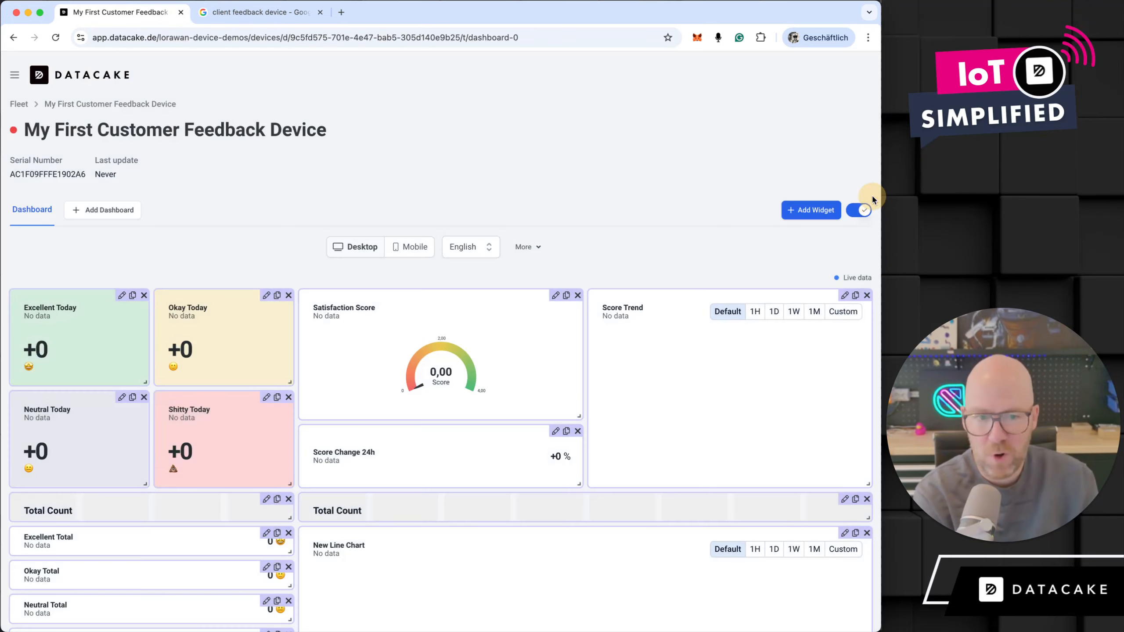
pyautogui.click(858, 211)
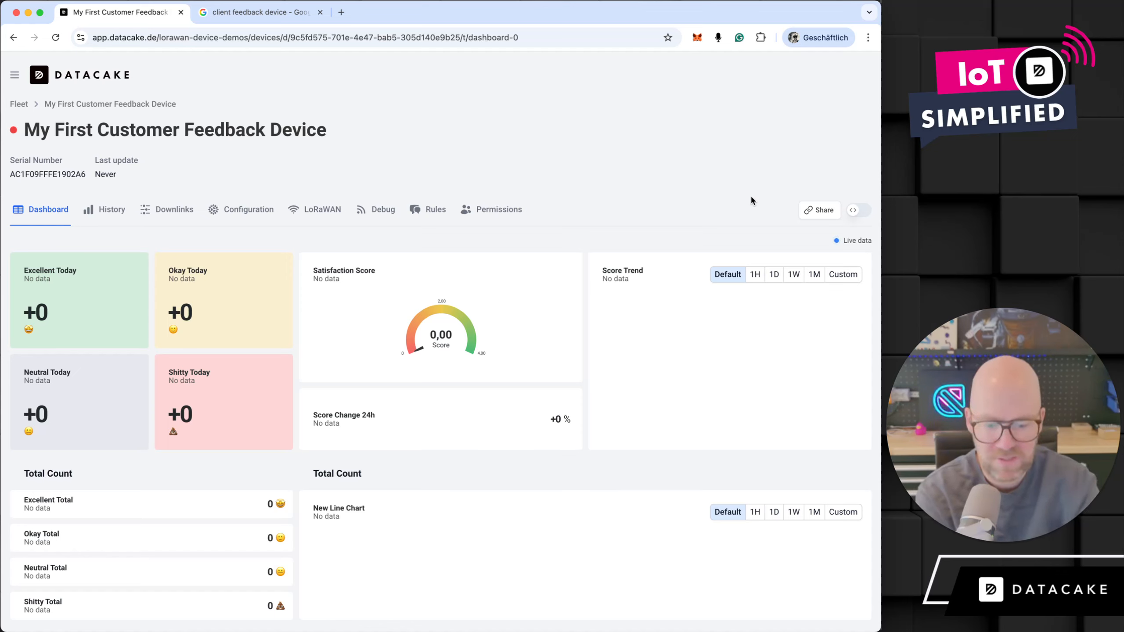
# Check the Debug log's four successful server registrations, then reload the page
pyautogui.click(383, 210)
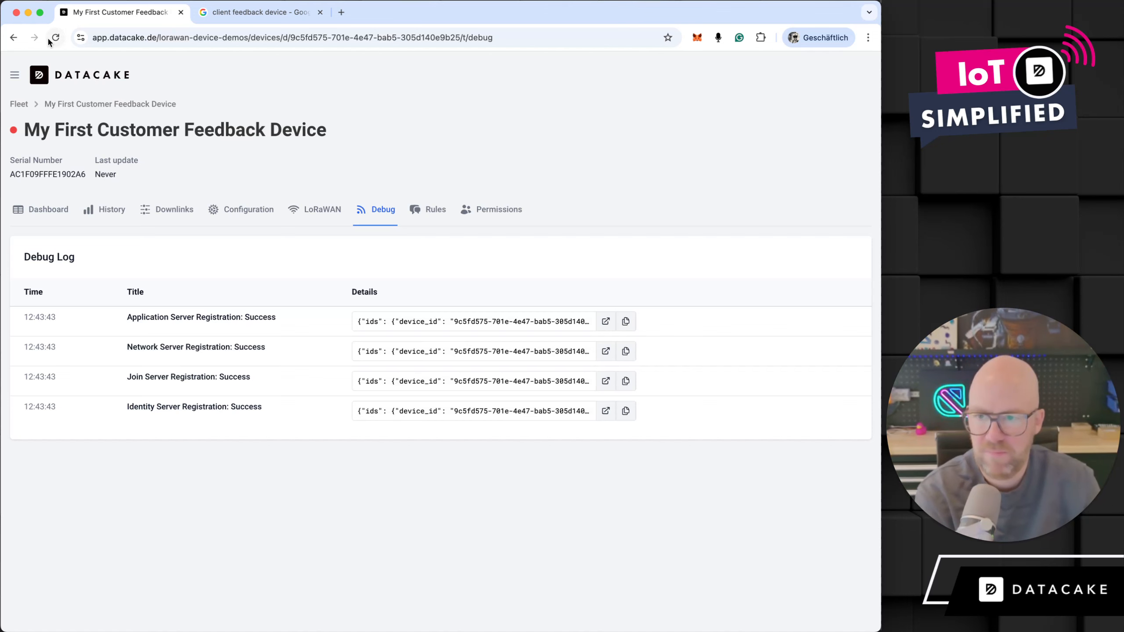
pyautogui.click(56, 39)
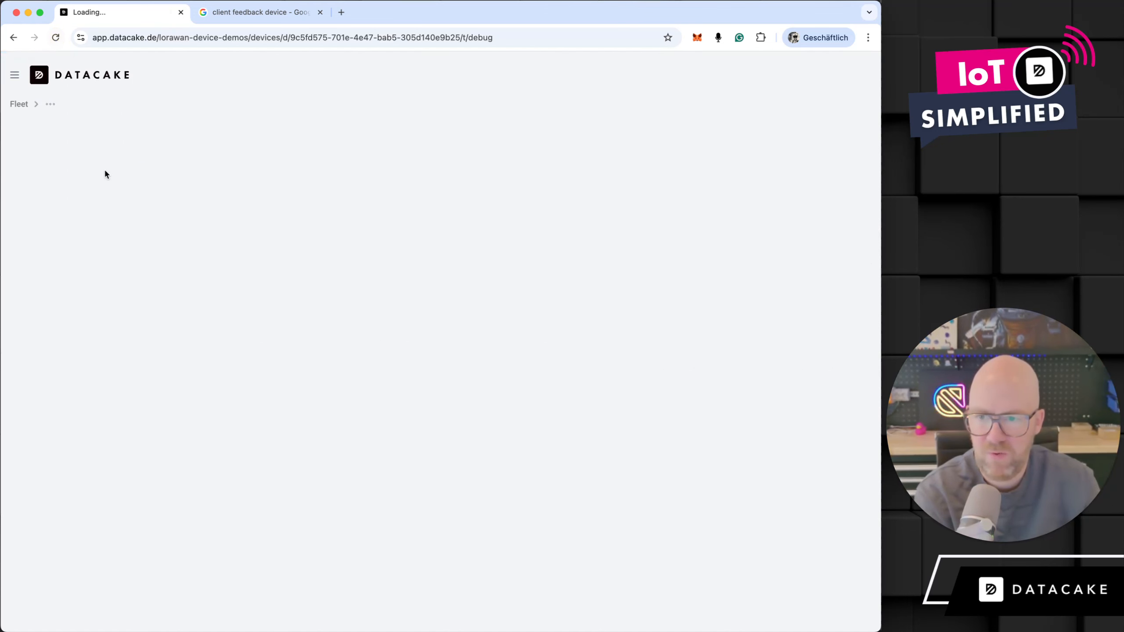
# Return to the dashboard showing a 2,80 Satisfaction Score and restore the sidebar
pyautogui.click(55, 210)
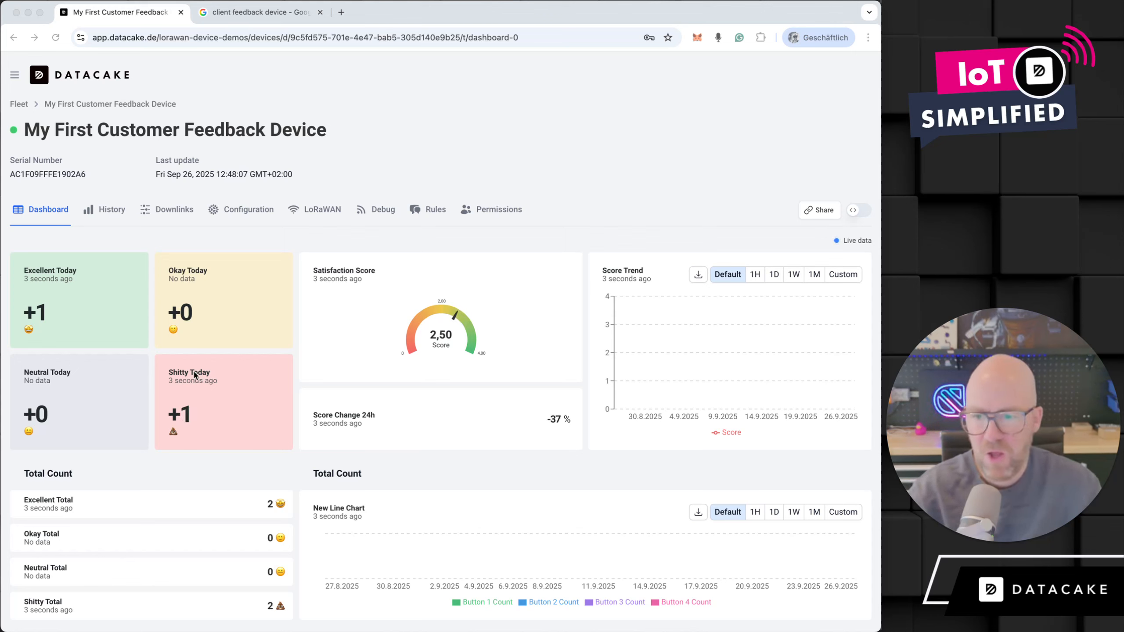
pyautogui.click(222, 385)
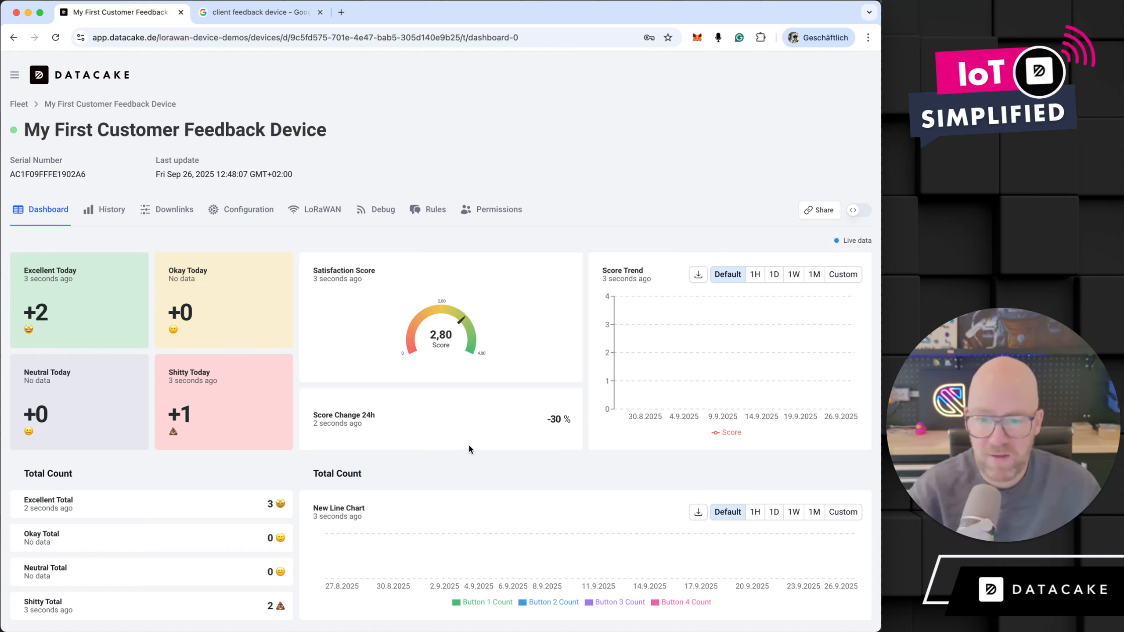
pyautogui.click(15, 75)
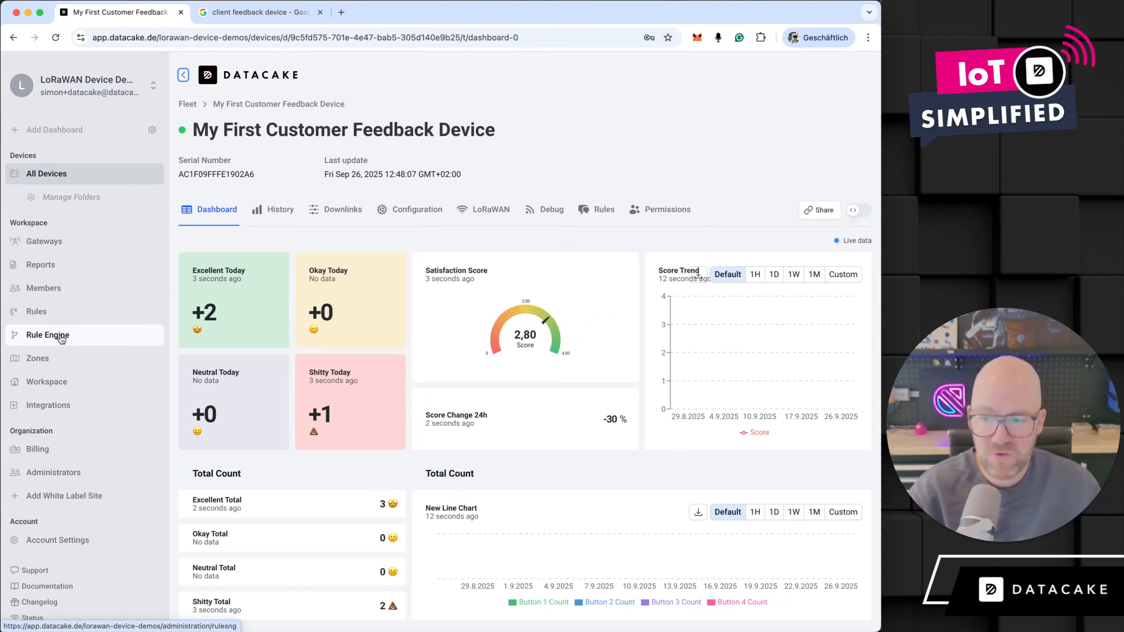
# Create a New Measurement Recorded rule filtered to My First Customer Feedback Device
pyautogui.click(62, 336)
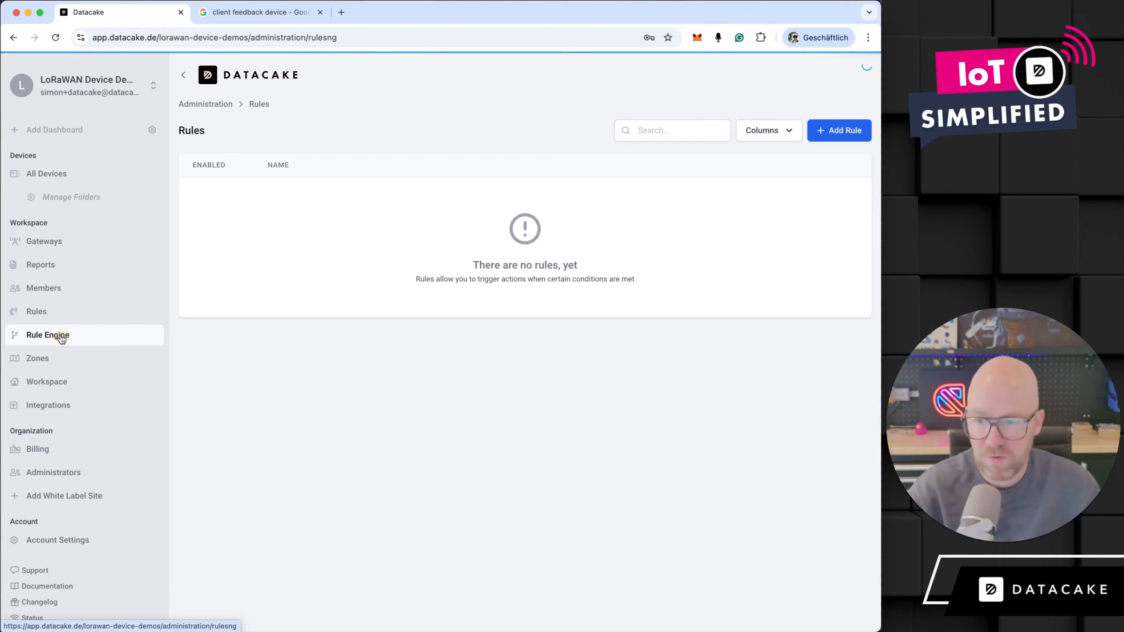
pyautogui.click(860, 134)
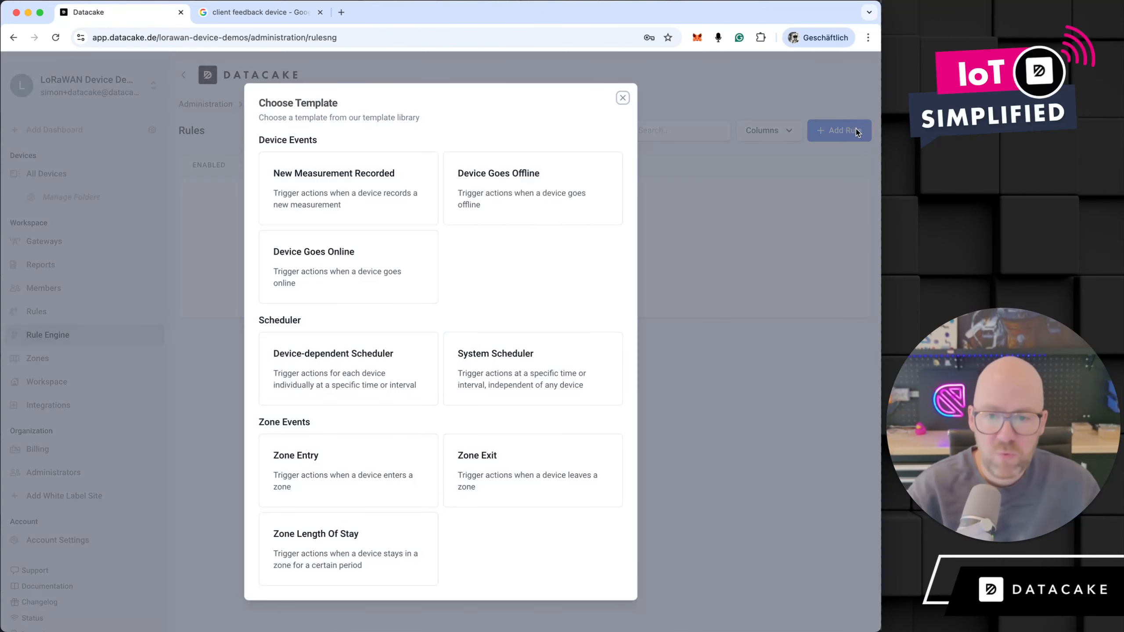
pyautogui.click(382, 184)
pyautogui.scroll(-2, 443, 432)
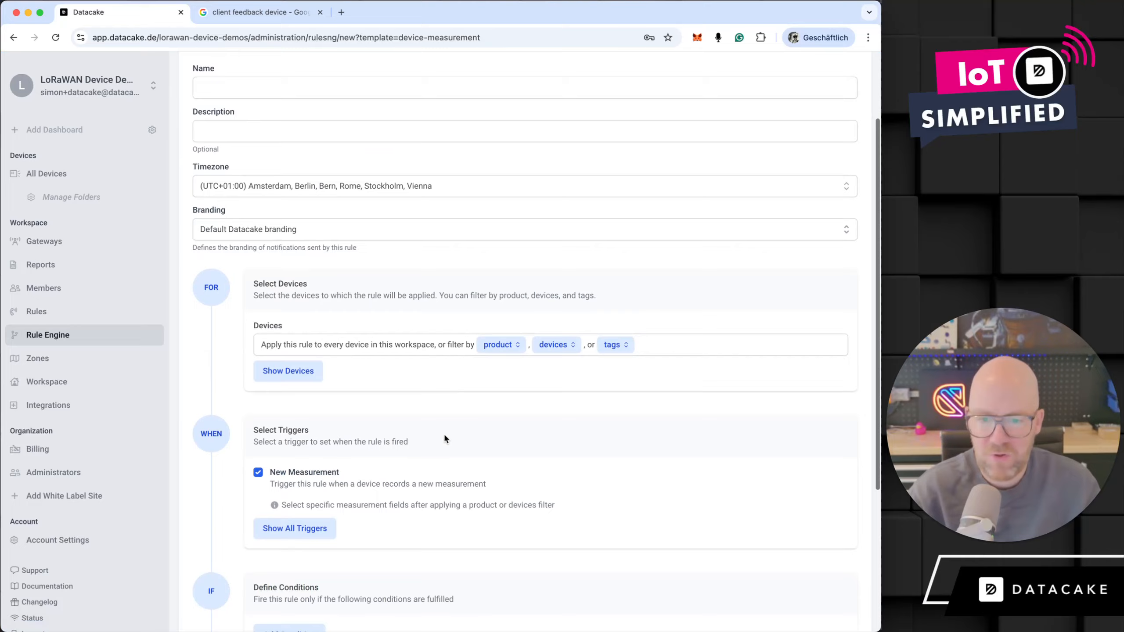
pyautogui.click(562, 348)
pyautogui.click(289, 354)
pyautogui.click(324, 377)
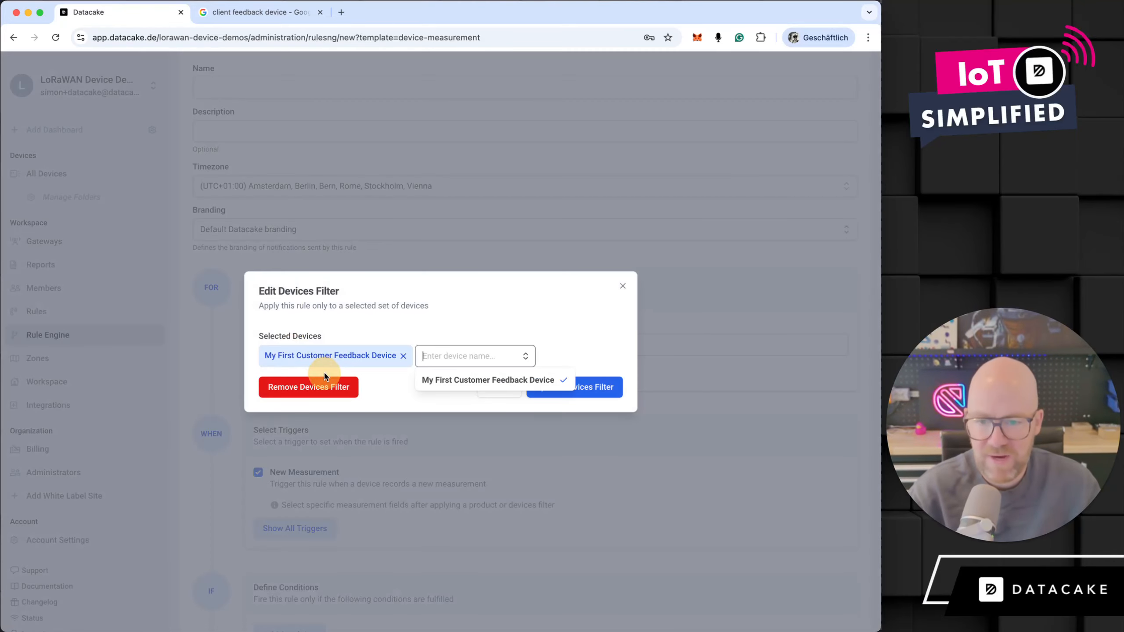
pyautogui.click(593, 388)
pyautogui.click(595, 389)
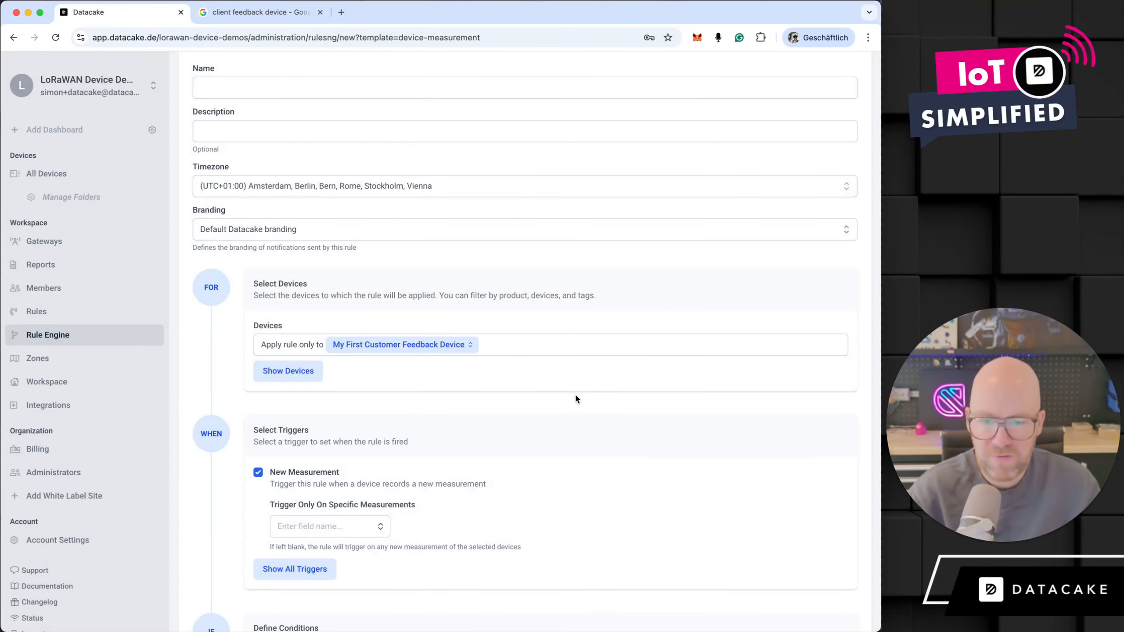
pyautogui.scroll(-5, 575, 398)
# Add a condition: the triggering device's Score is less than 3
pyautogui.click(292, 422)
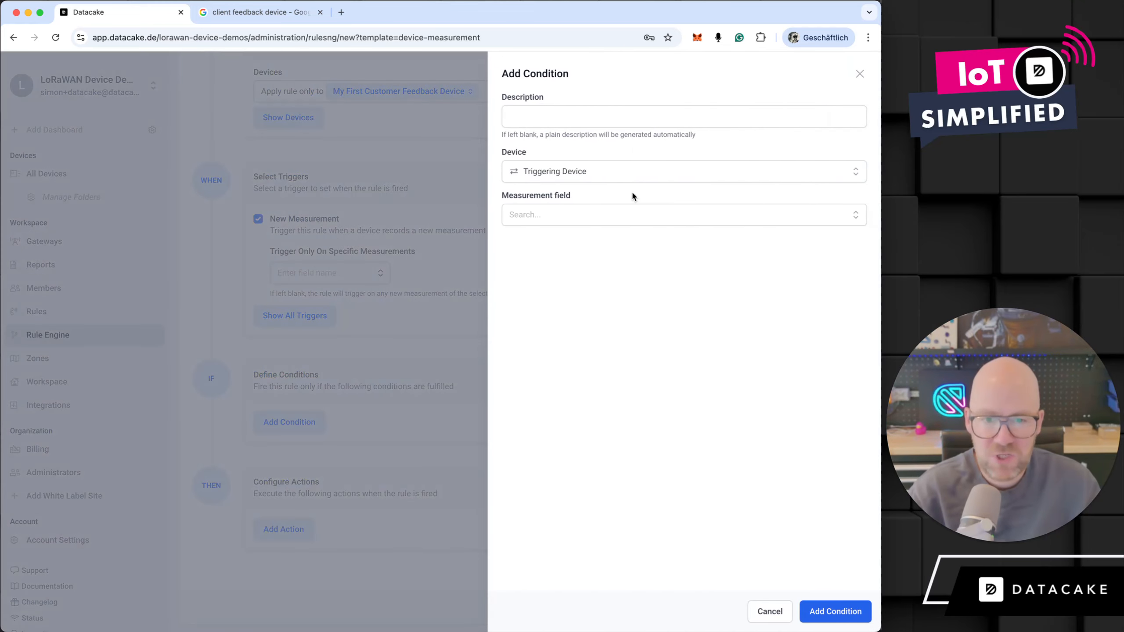
pyautogui.click(602, 169)
pyautogui.click(564, 203)
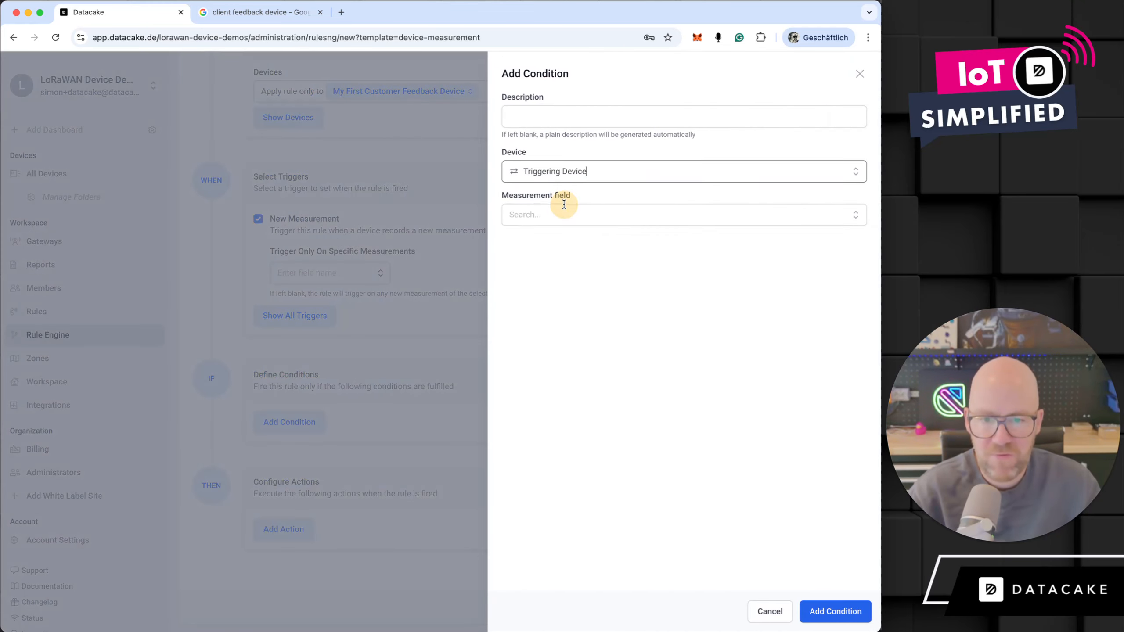
pyautogui.click(564, 205)
pyautogui.scroll(-3, 565, 331)
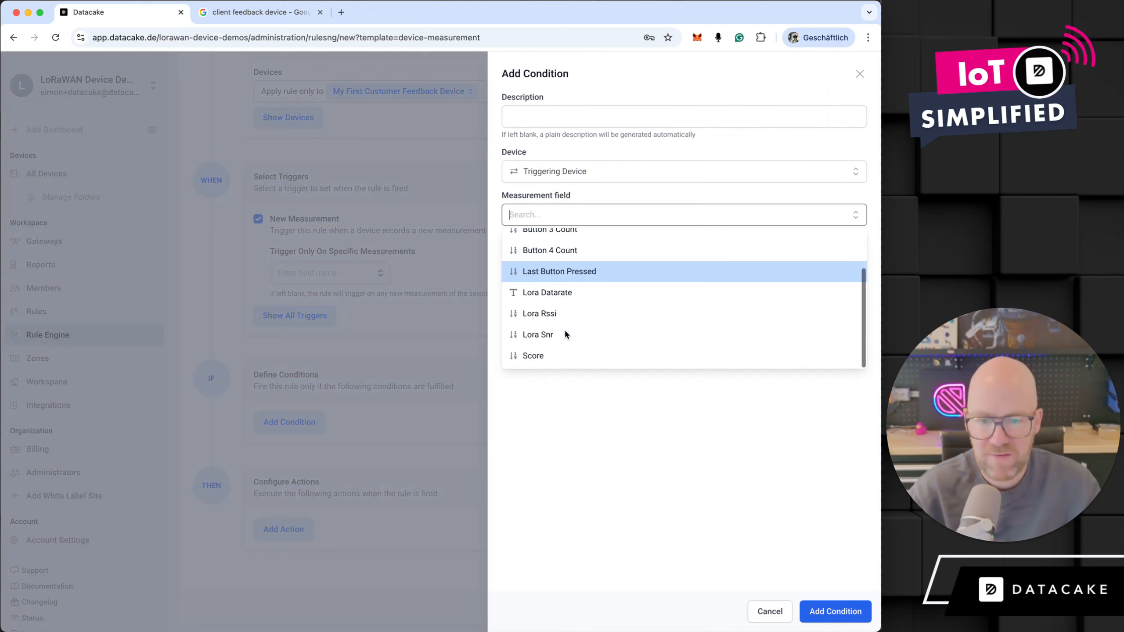
pyautogui.click(549, 355)
pyautogui.click(558, 256)
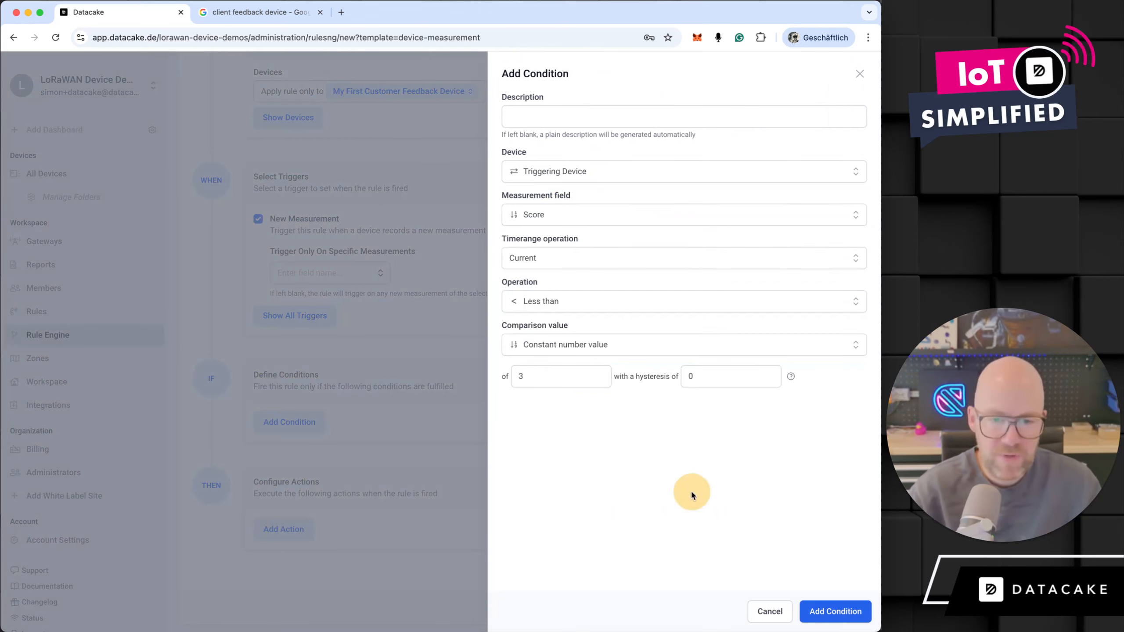
pyautogui.click(832, 612)
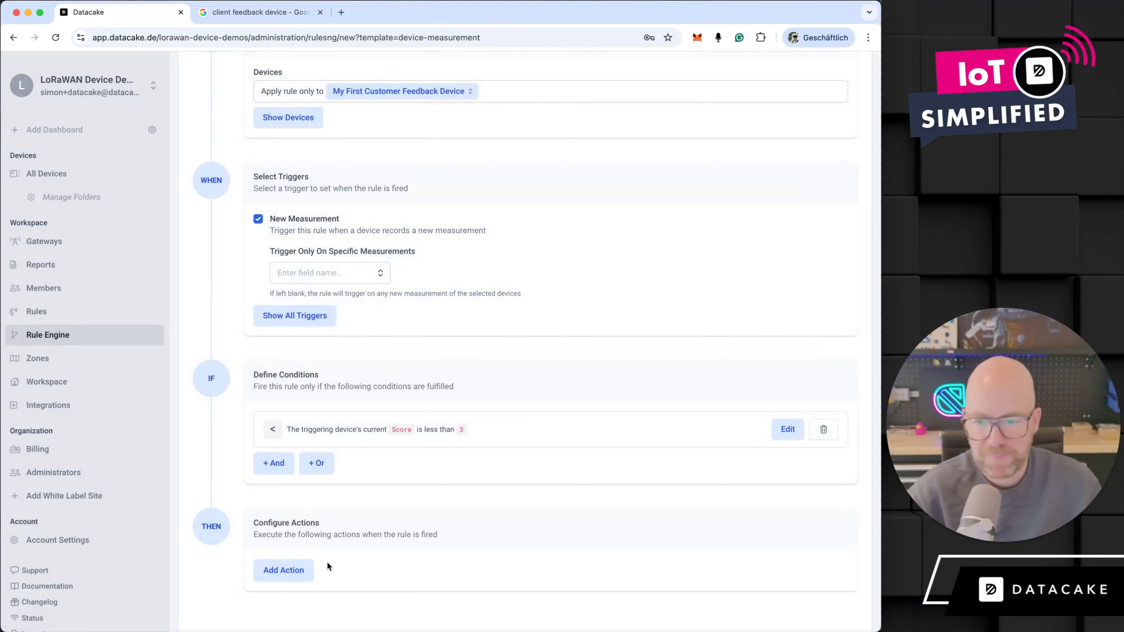
pyautogui.click(296, 569)
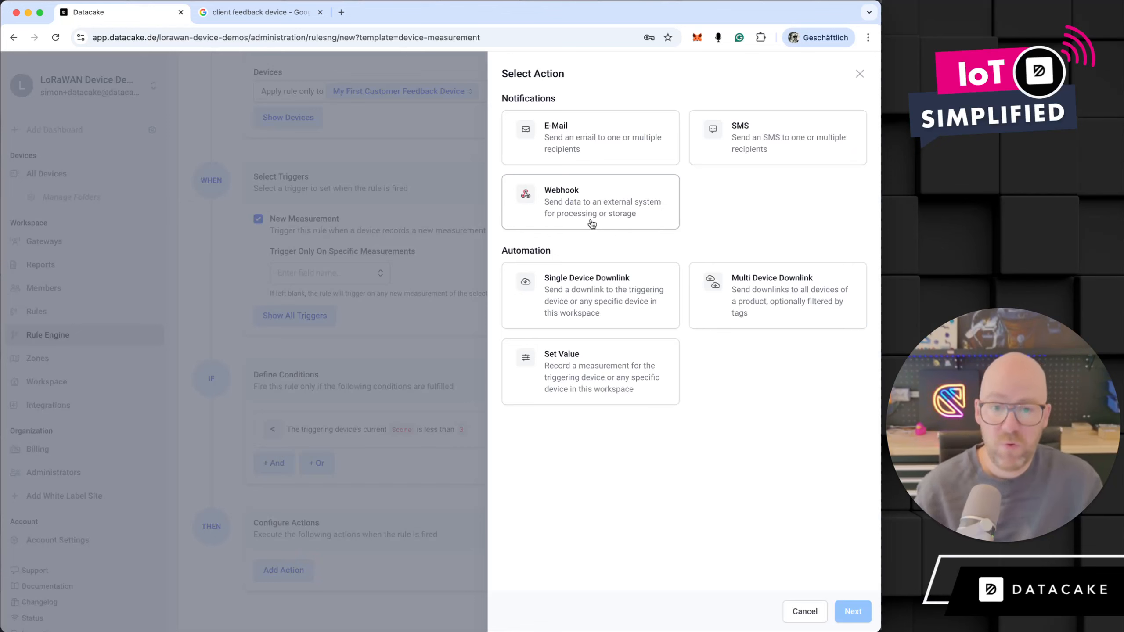
# Preview the E-Mail action settings, then cancel without adding the action
pyautogui.click(554, 128)
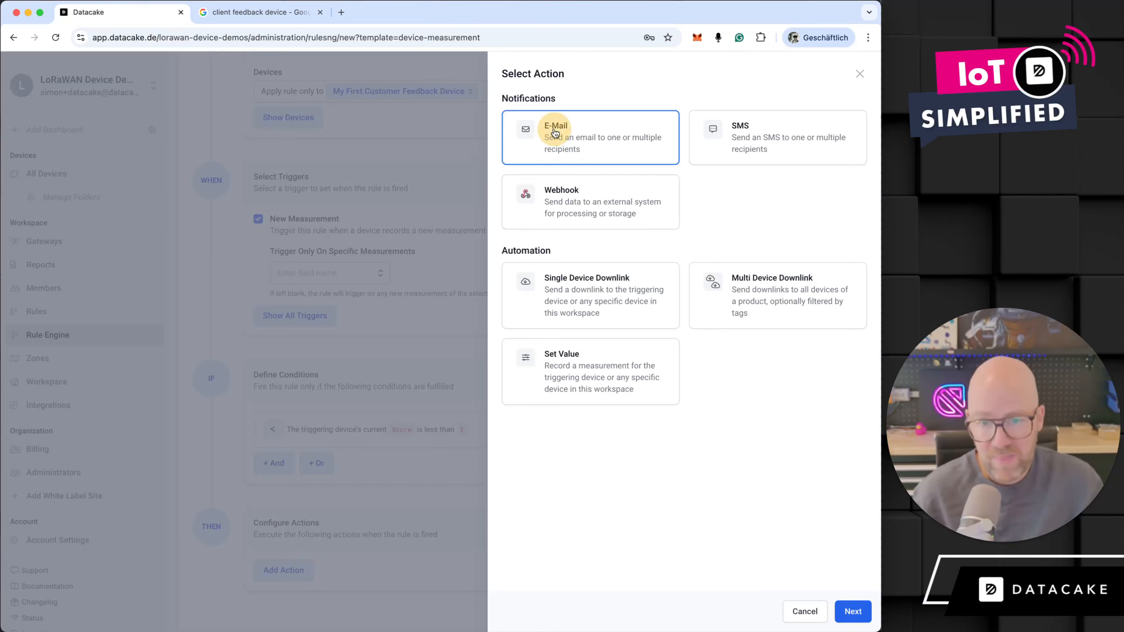
pyautogui.click(852, 611)
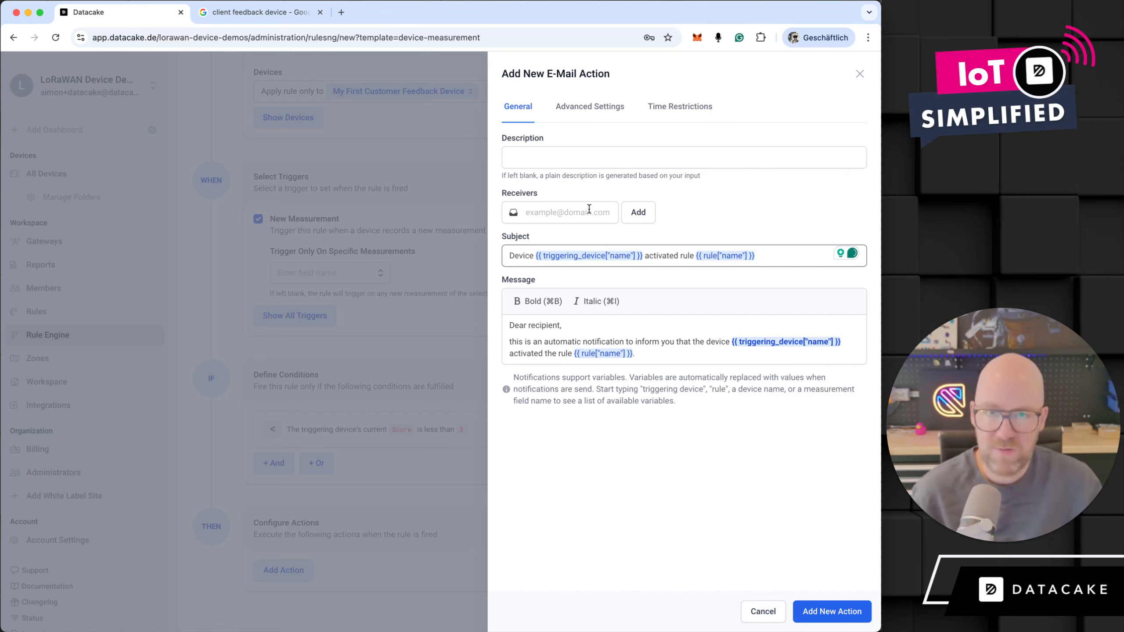
pyautogui.click(831, 609)
pyautogui.click(762, 612)
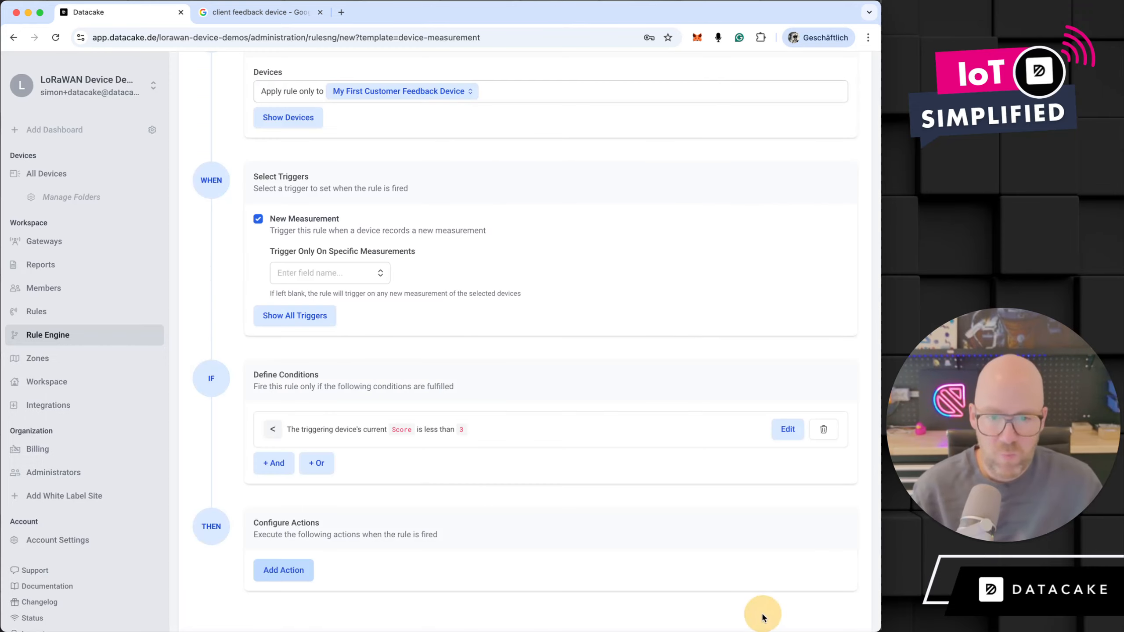
# Scroll up and down through the New Rule form to review it
pyautogui.scroll(10, 423, 472)
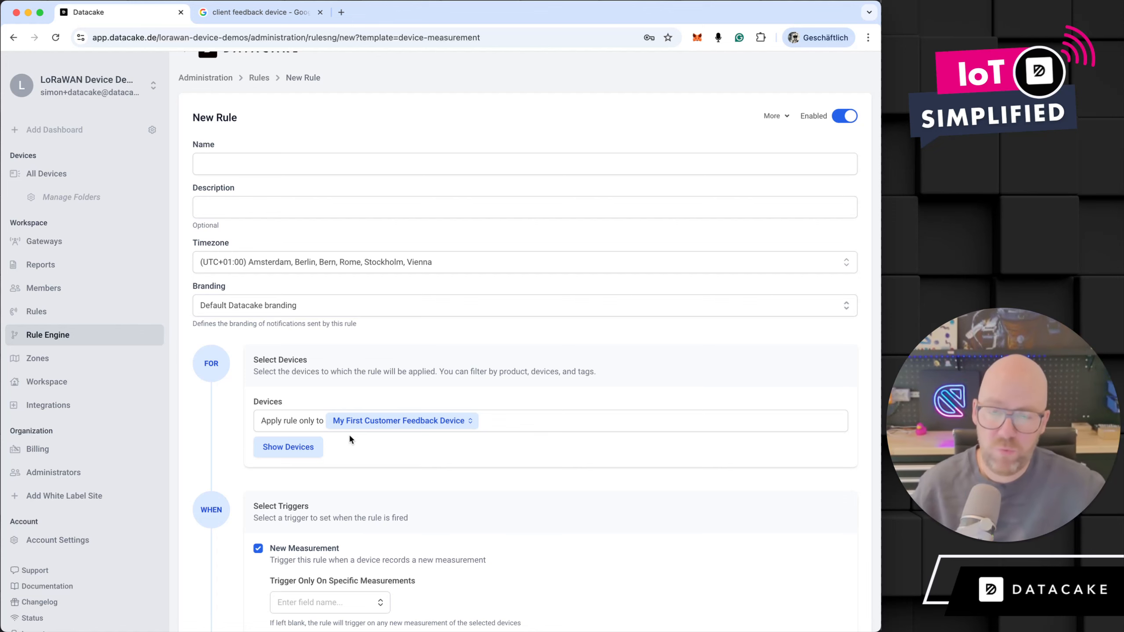
pyautogui.scroll(-2, 379, 463)
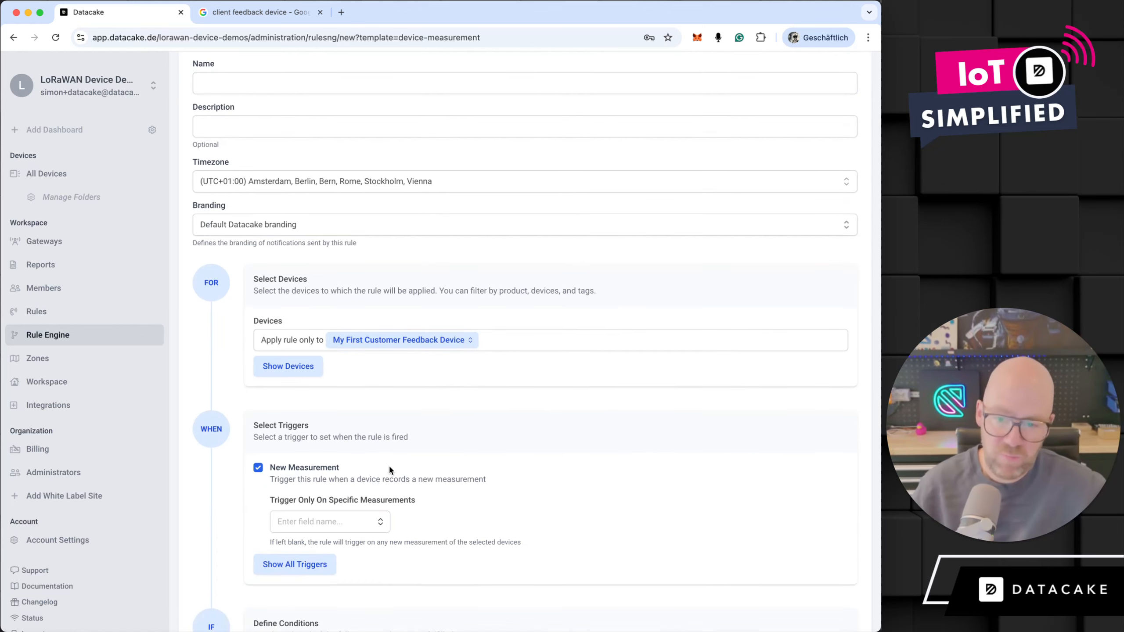
pyautogui.scroll(-5, 389, 465)
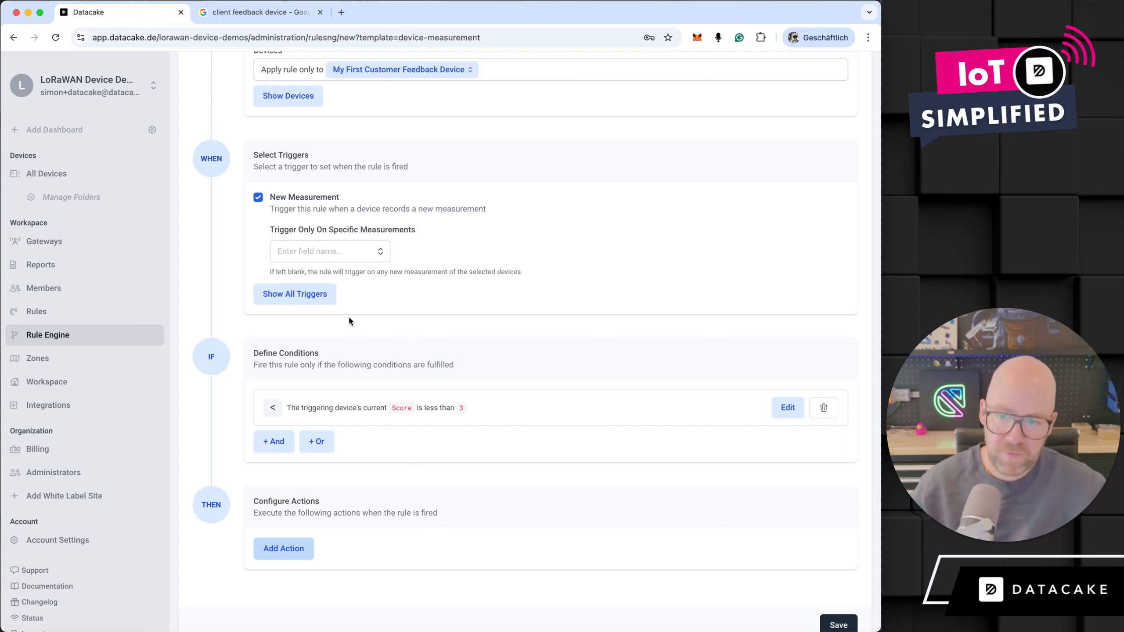
pyautogui.scroll(4, 350, 326)
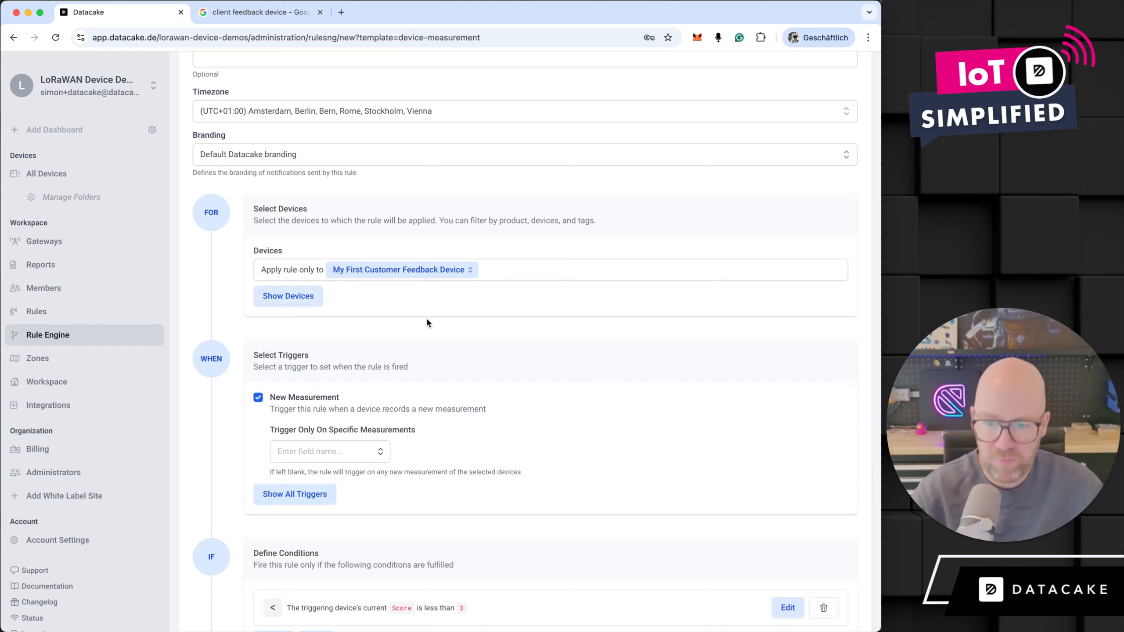
pyautogui.scroll(-5, 461, 460)
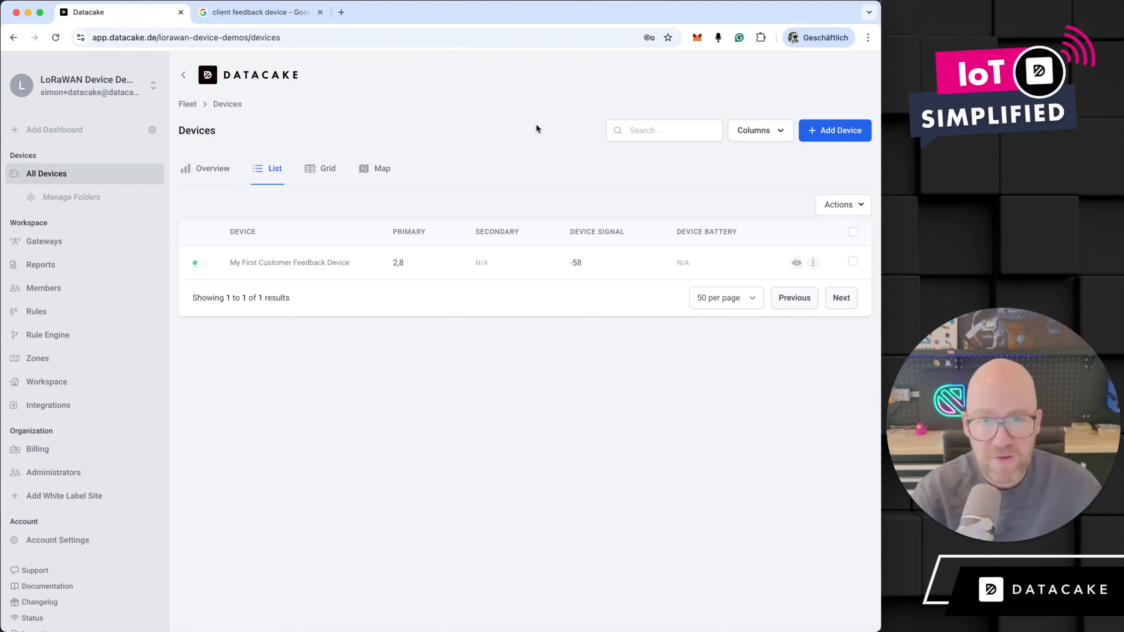
pyautogui.click(843, 131)
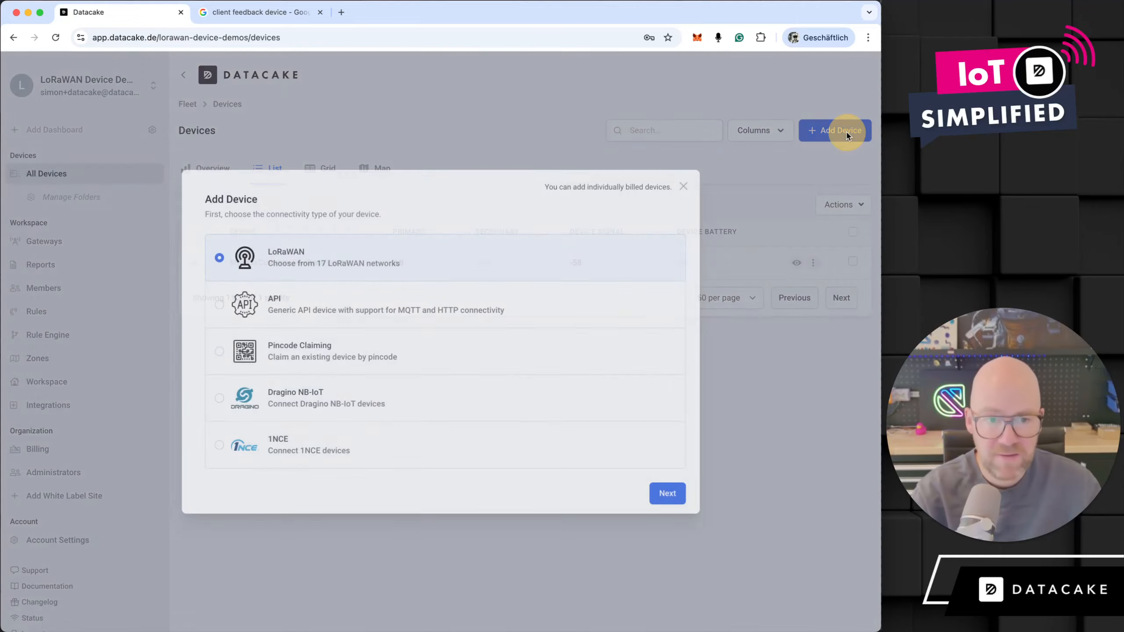
pyautogui.click(664, 493)
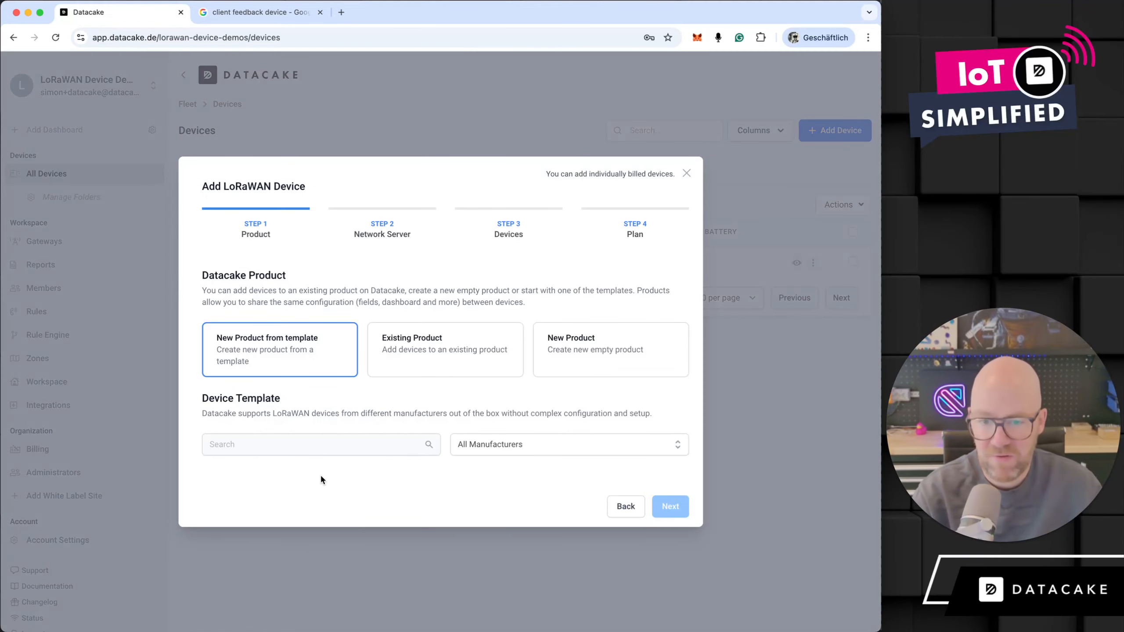
pyautogui.click(418, 283)
pyautogui.click(335, 438)
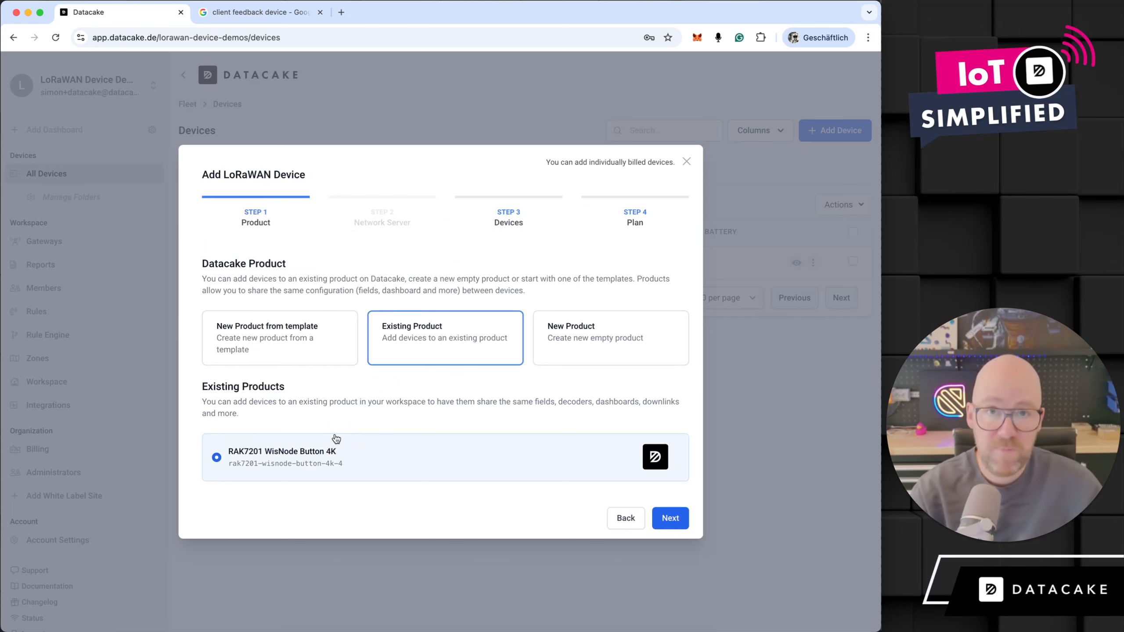
pyautogui.click(686, 162)
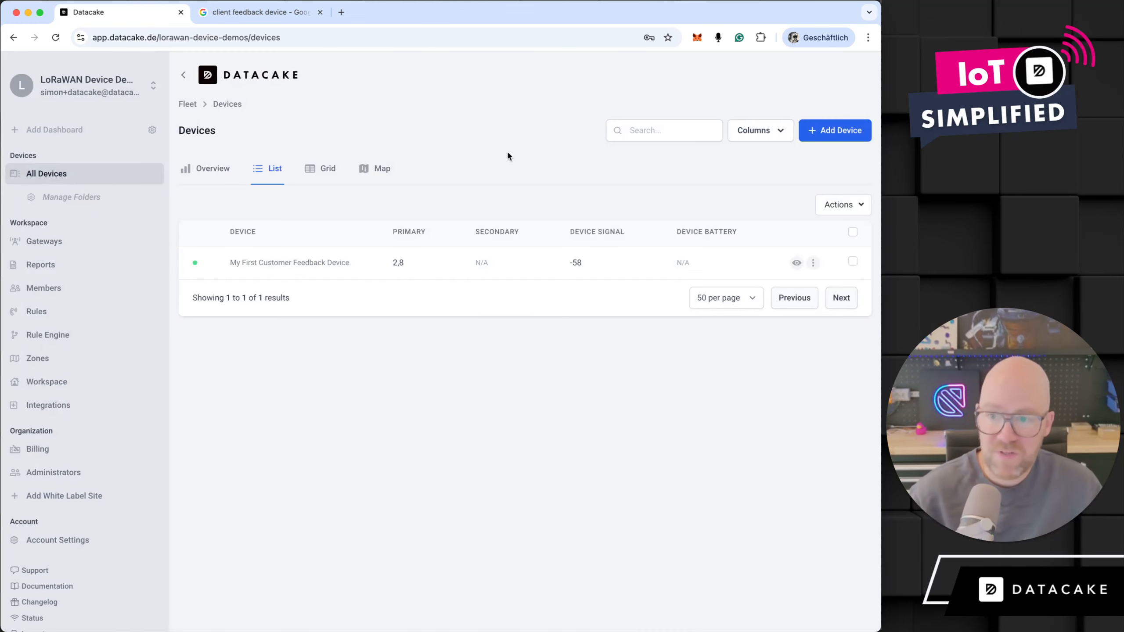
# Create a dashboard named 'Report' and add a Table widget to it
pyautogui.click(78, 129)
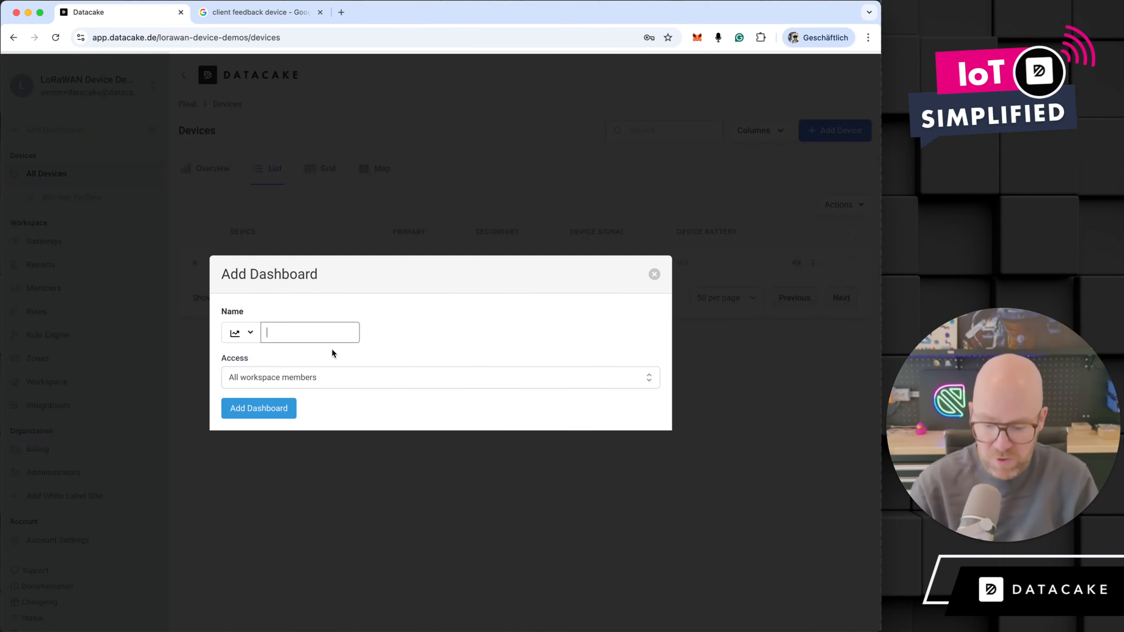
pyautogui.write('Report')
pyautogui.click(278, 408)
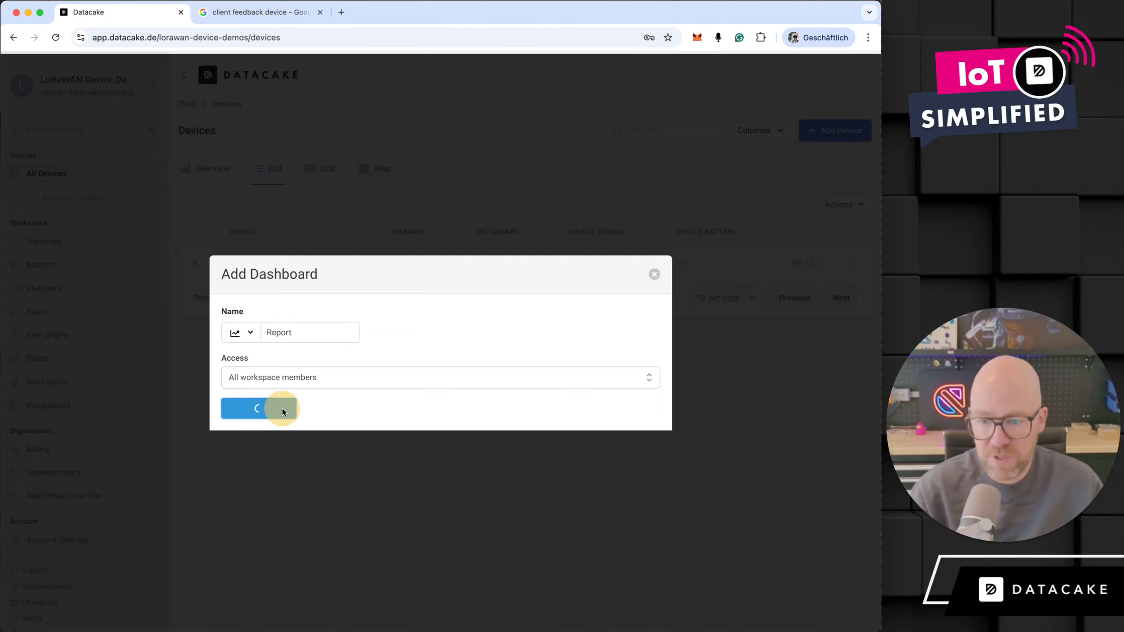
pyautogui.click(854, 135)
pyautogui.click(792, 130)
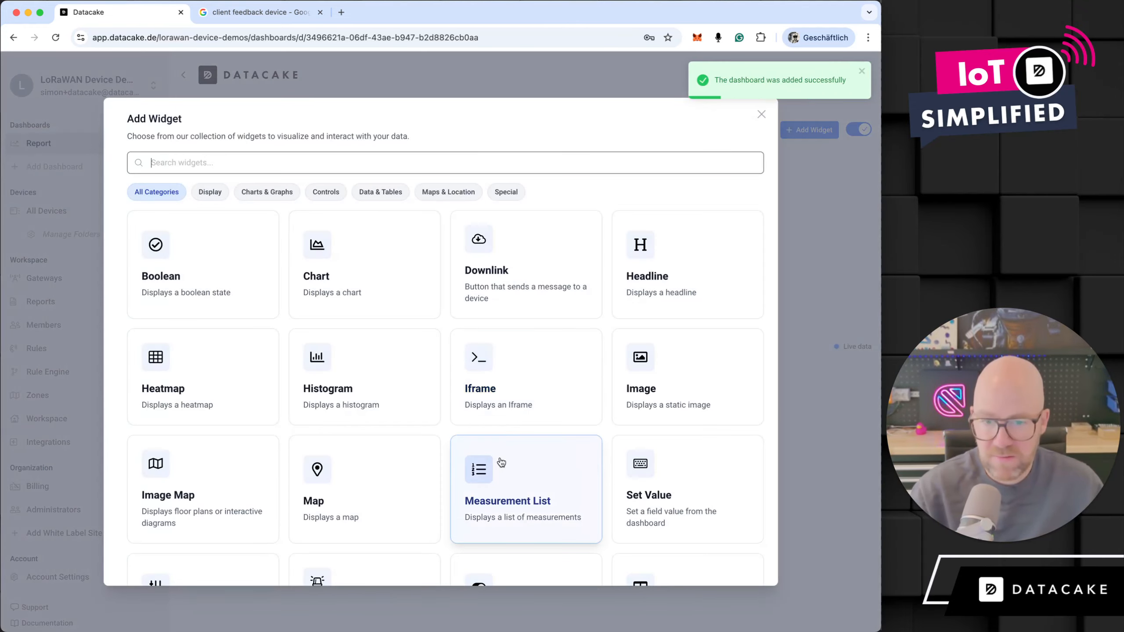
pyautogui.write('ta')
pyautogui.click(494, 295)
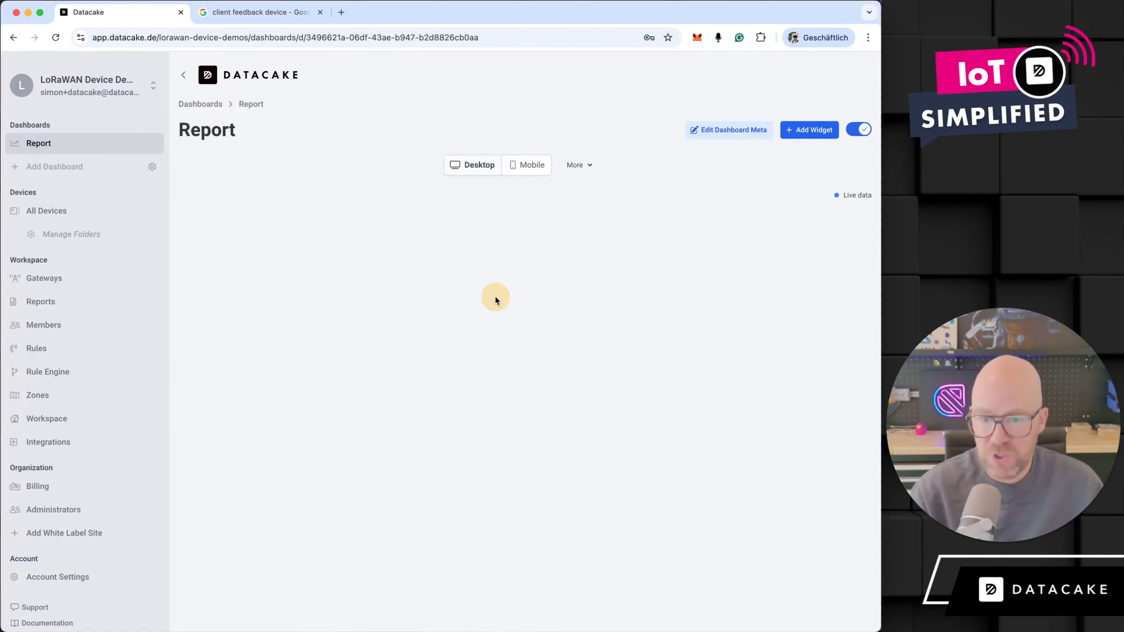
# Give the table Device and Score columns, stretch it full width, and save the dashboard
pyautogui.click(337, 327)
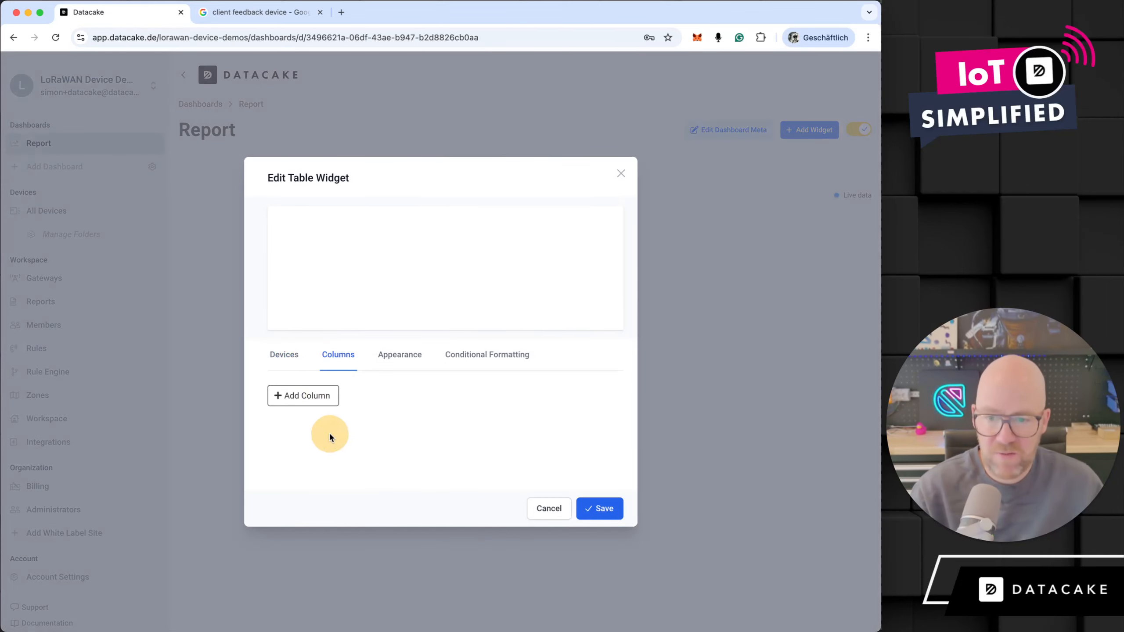
pyautogui.click(327, 477)
pyautogui.scroll(-3, 370, 545)
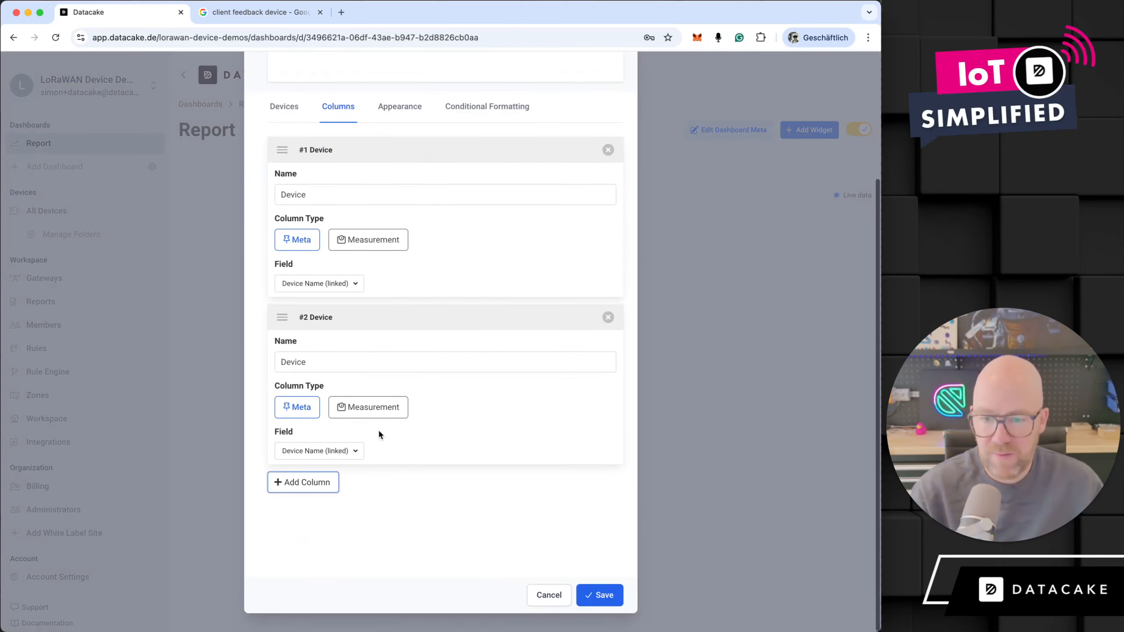
pyautogui.click(368, 408)
pyautogui.click(313, 453)
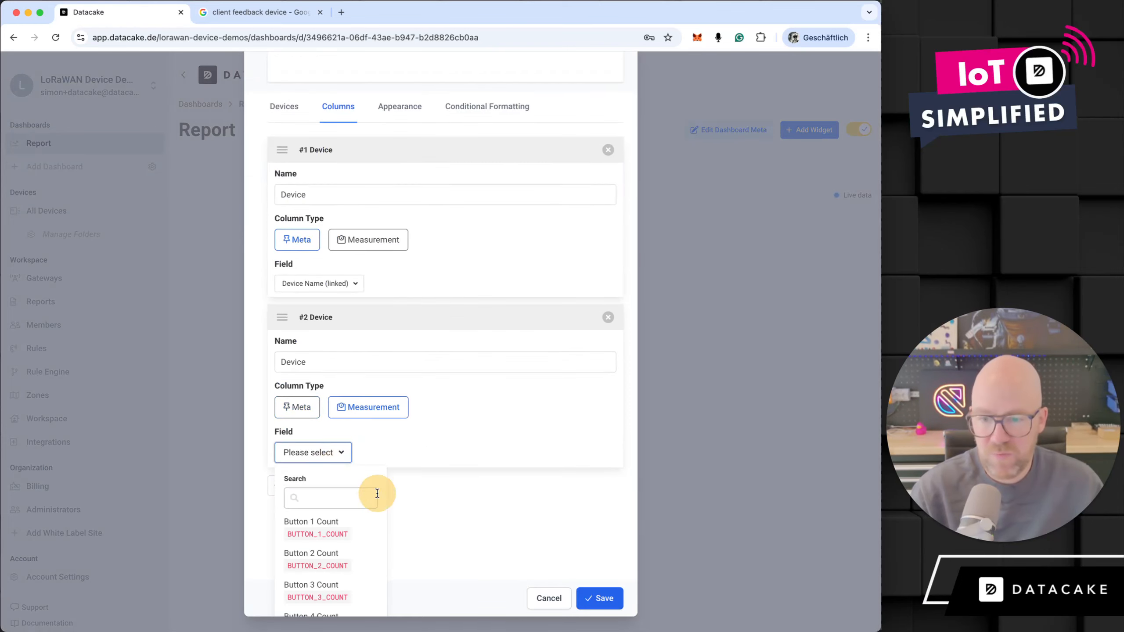
pyautogui.scroll(-5, 354, 527)
pyautogui.click(323, 376)
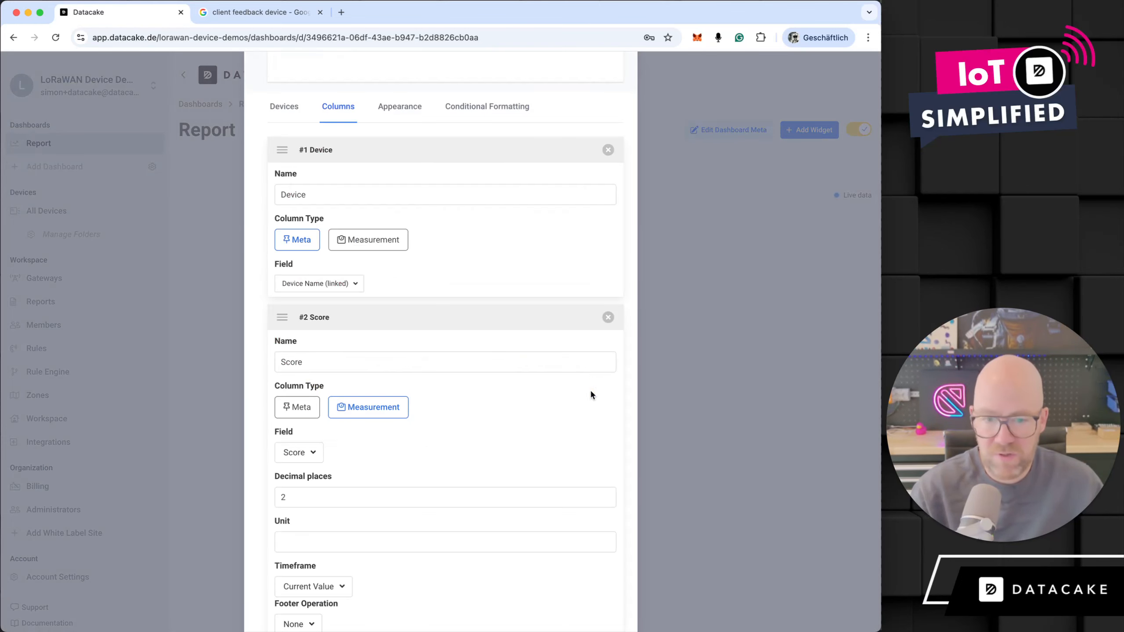
pyautogui.scroll(-5, 590, 388)
pyautogui.click(599, 594)
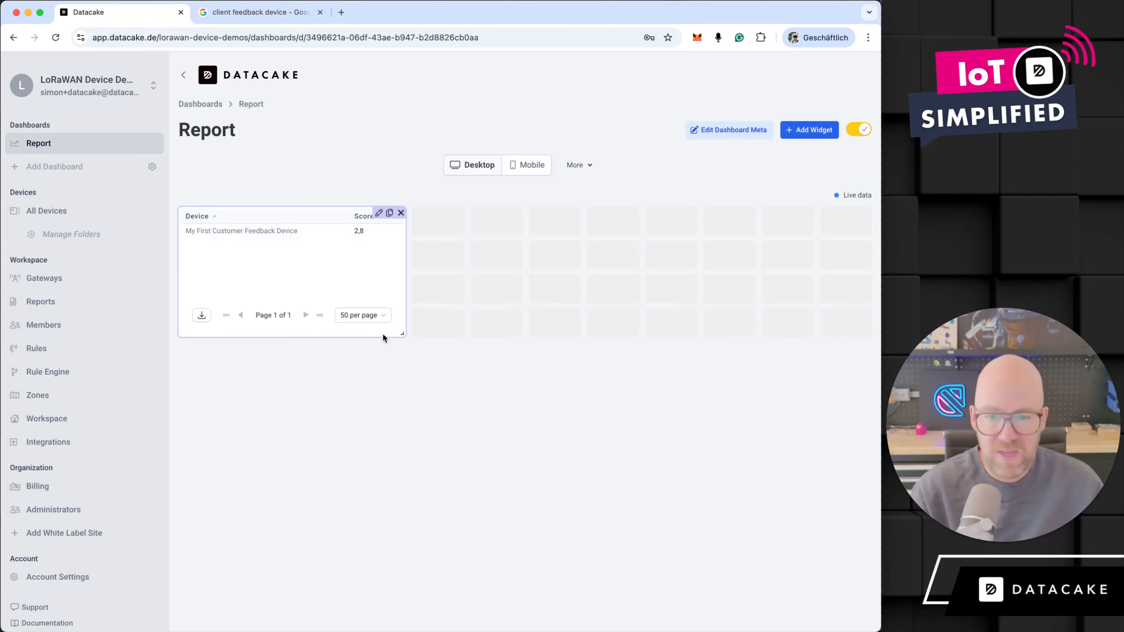
pyautogui.moveTo(398, 334); pyautogui.dragTo(868, 539)
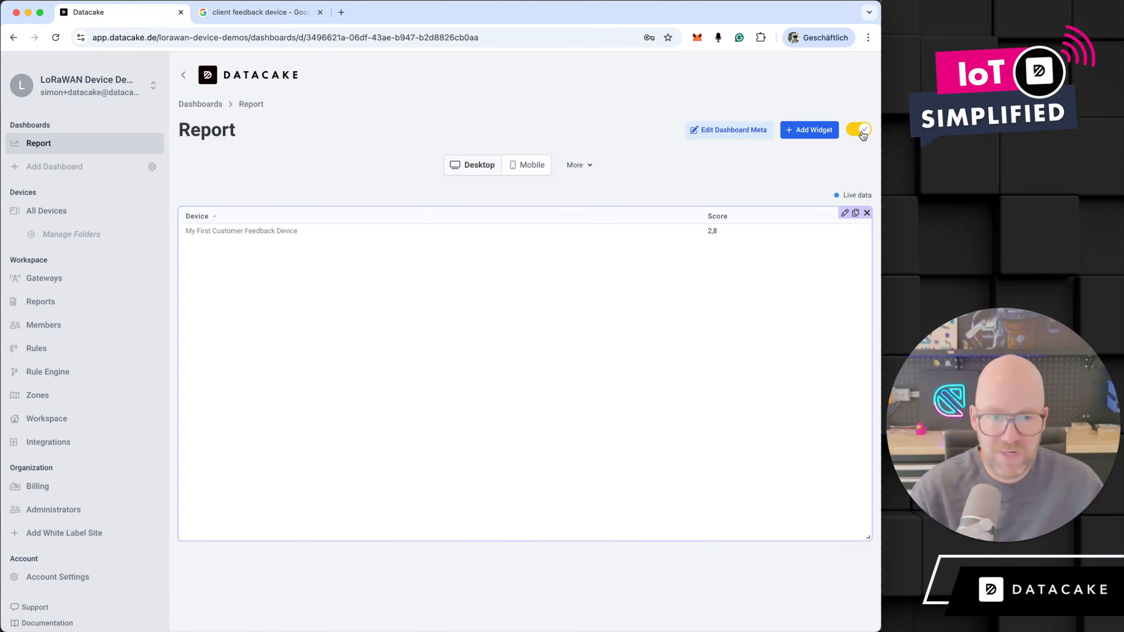
pyautogui.click(862, 133)
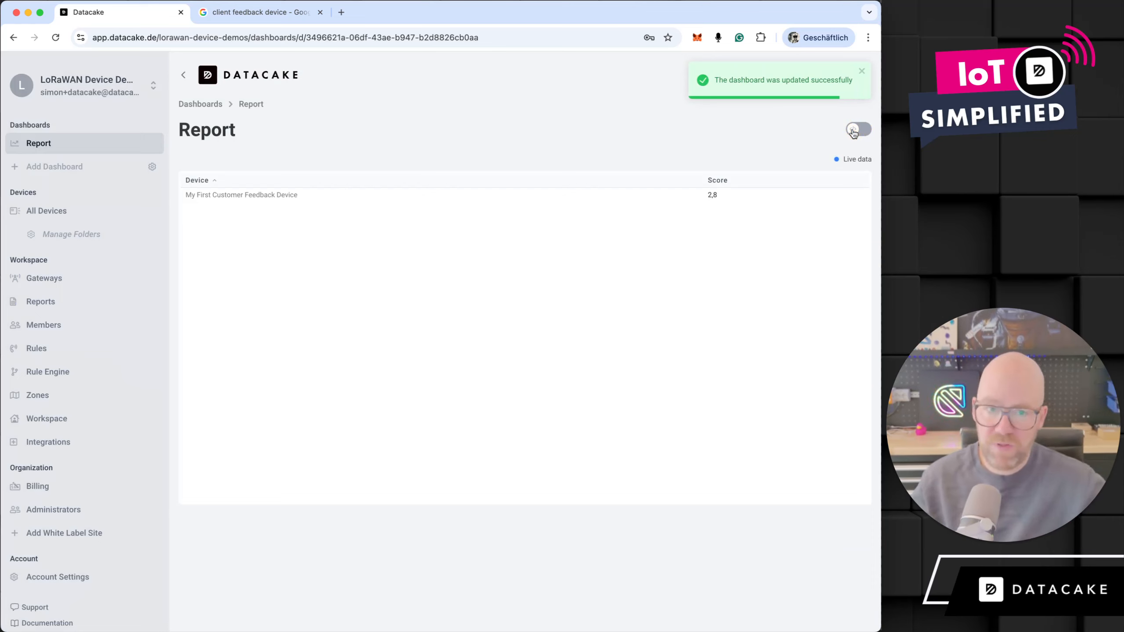